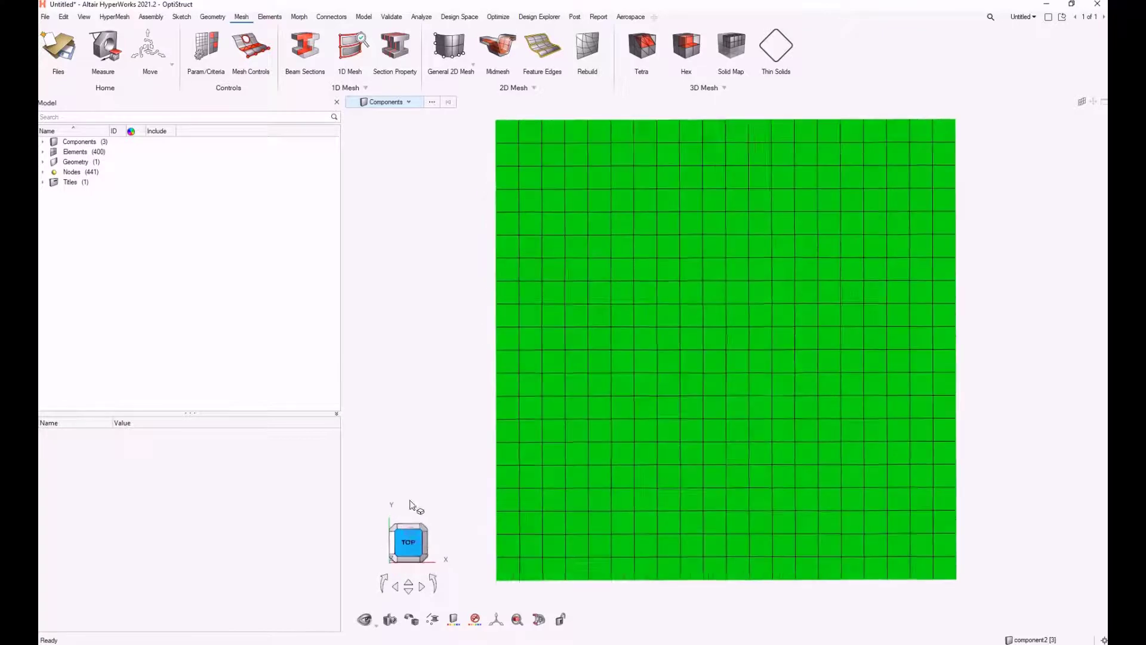
Draw a straight line about 5.2 long diagonally across the upper-left part of the meshed plate
click(211, 18)
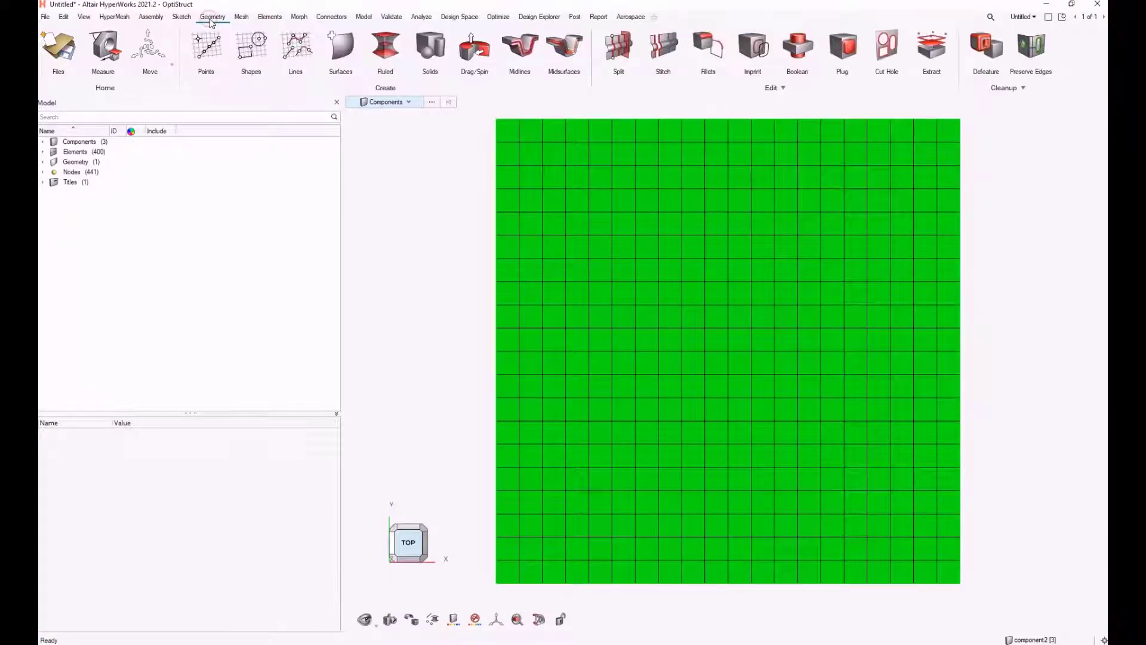
click(290, 55)
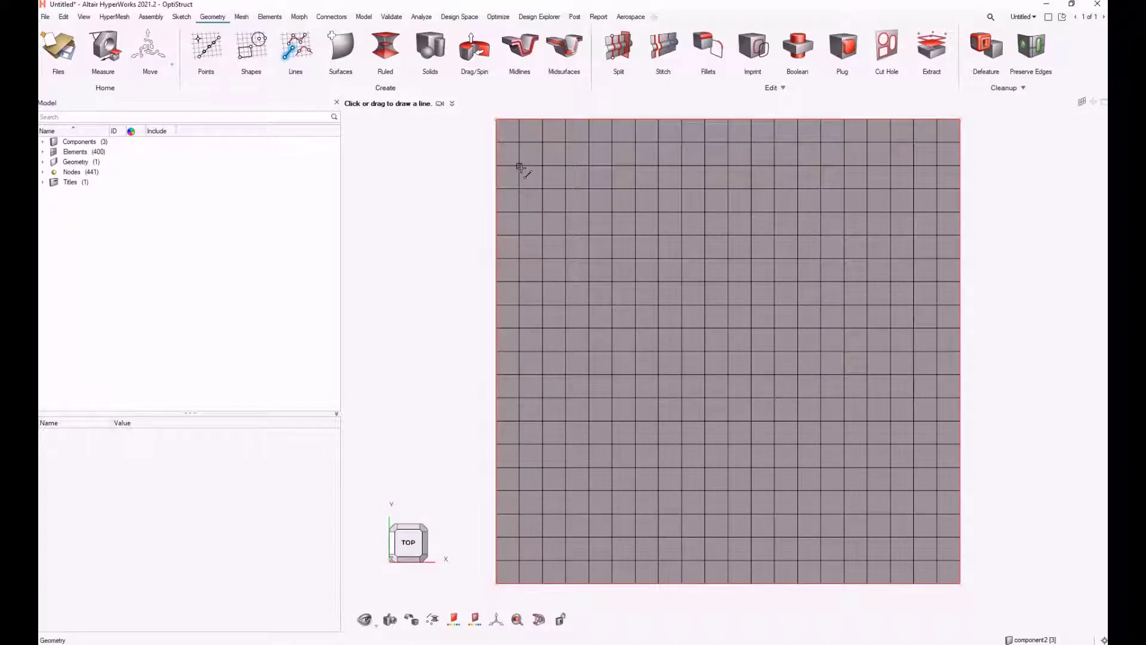
drag(519, 167, 588, 397)
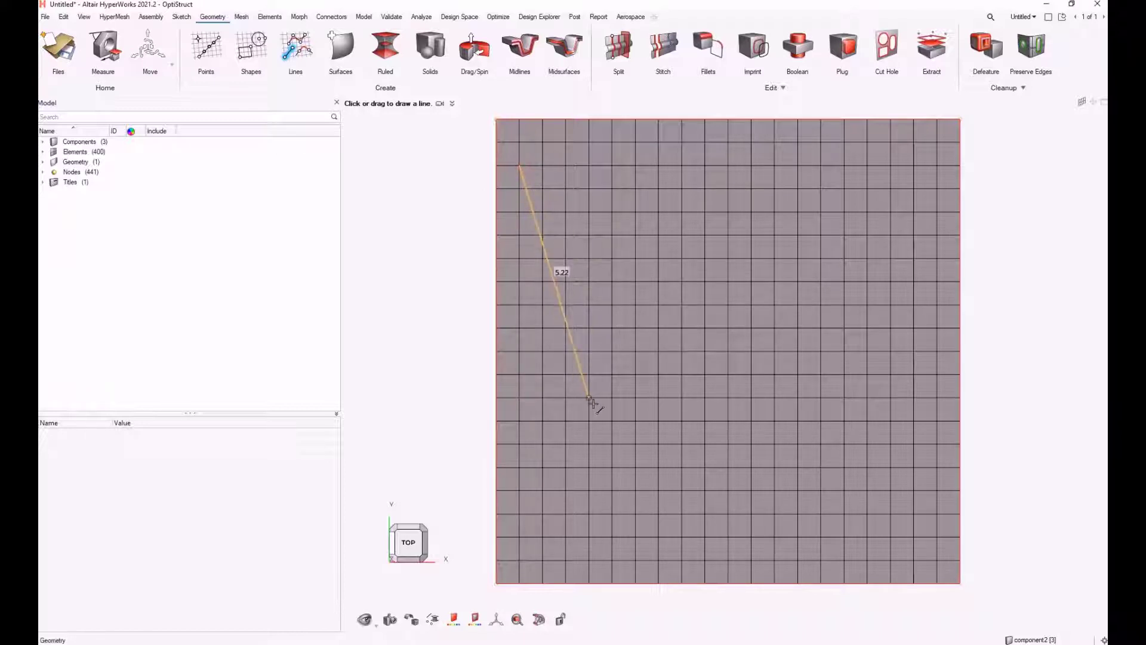
right_click(435, 334)
click(422, 337)
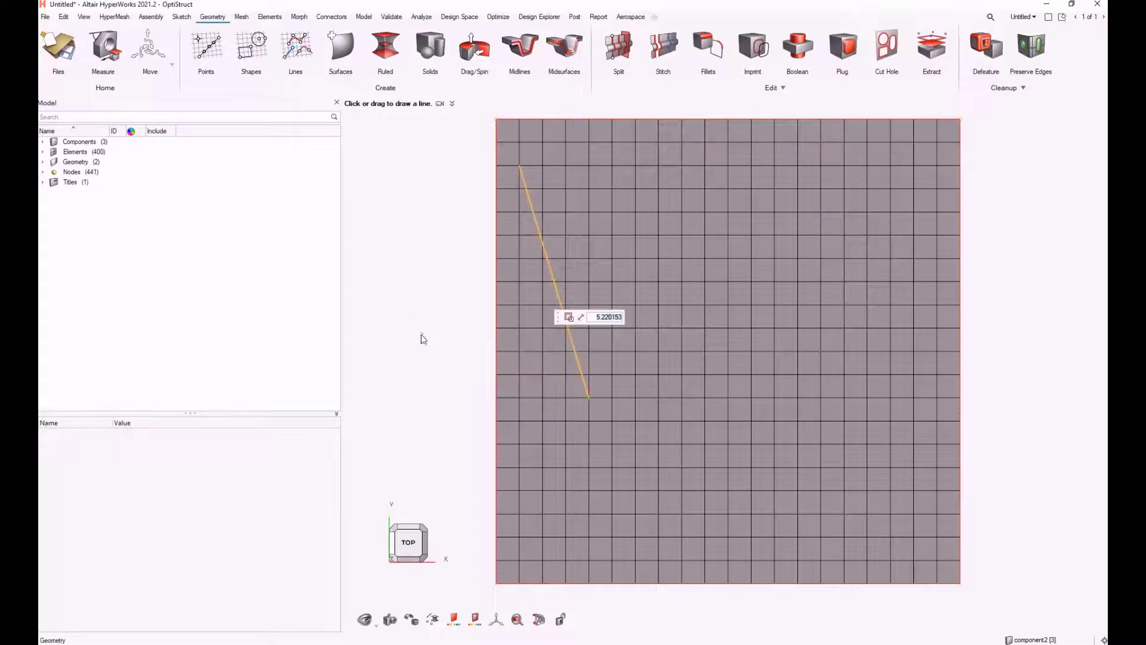
Imprint the new line onto the plate surface with the Imprint tool
middle_drag(727, 395, 729, 345)
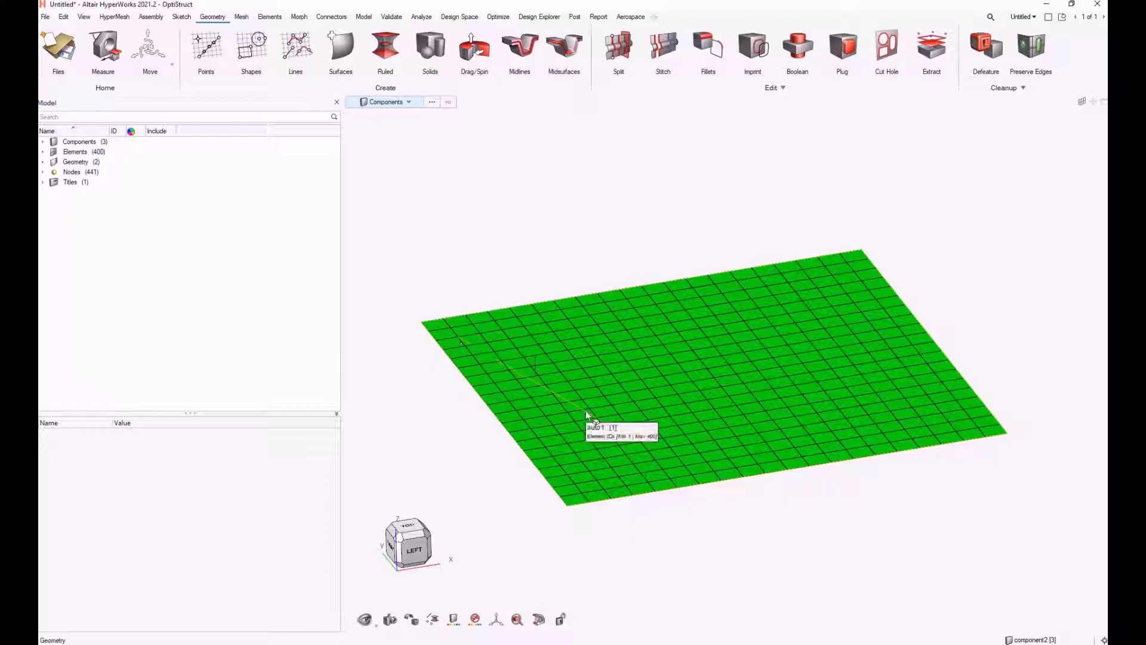
click(760, 52)
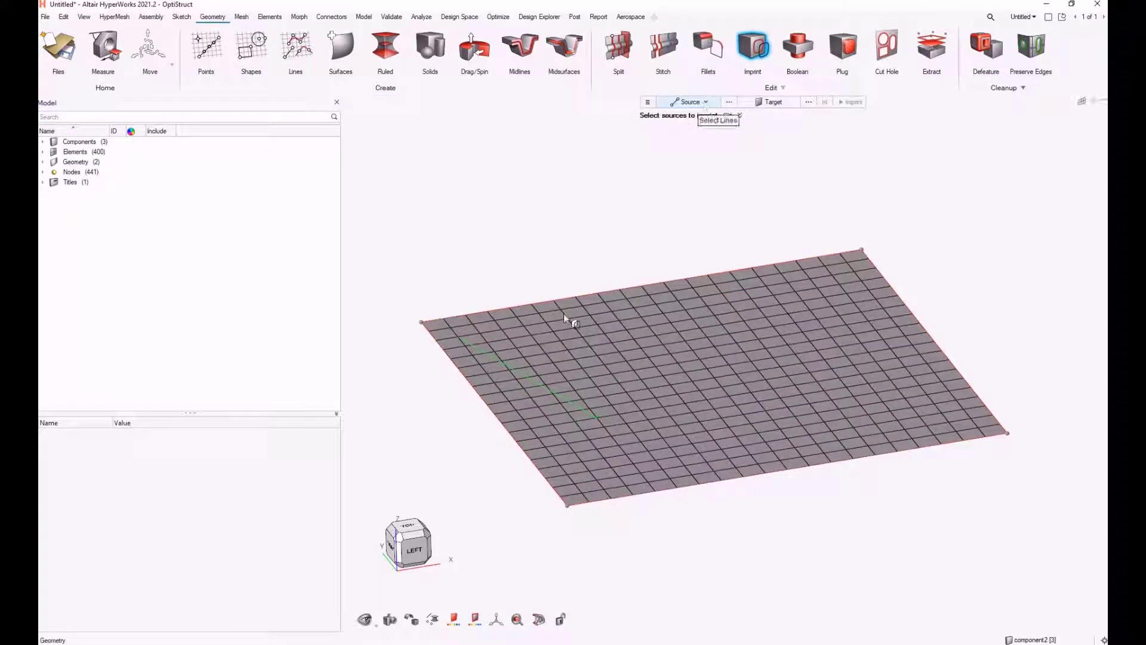
click(533, 383)
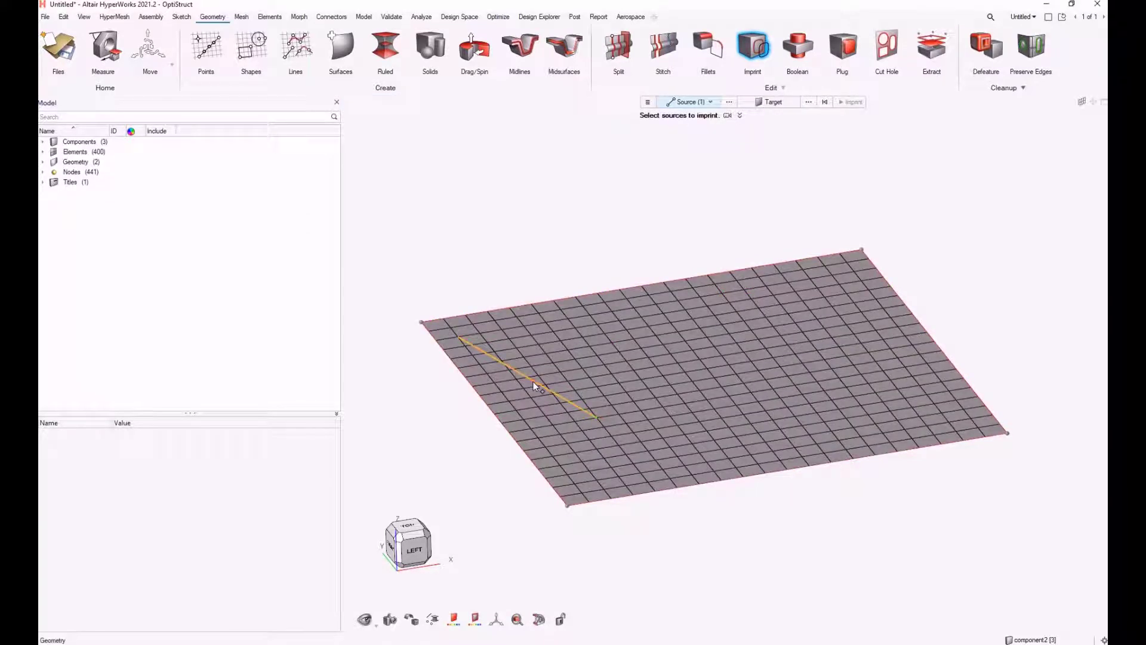
click(773, 102)
click(612, 360)
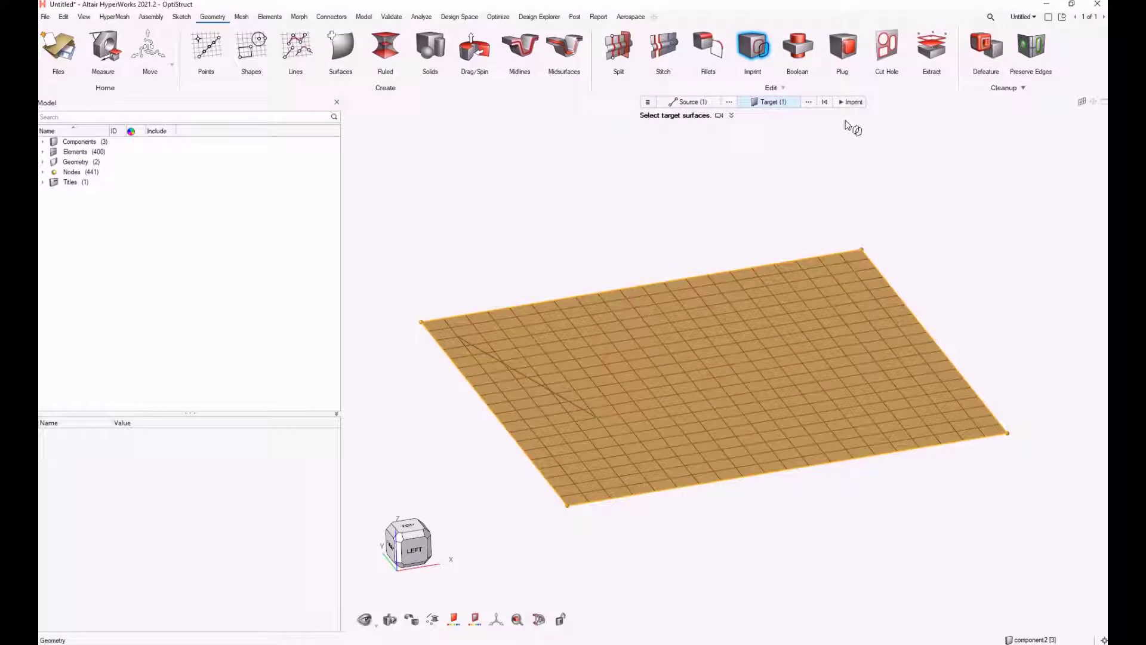
click(853, 103)
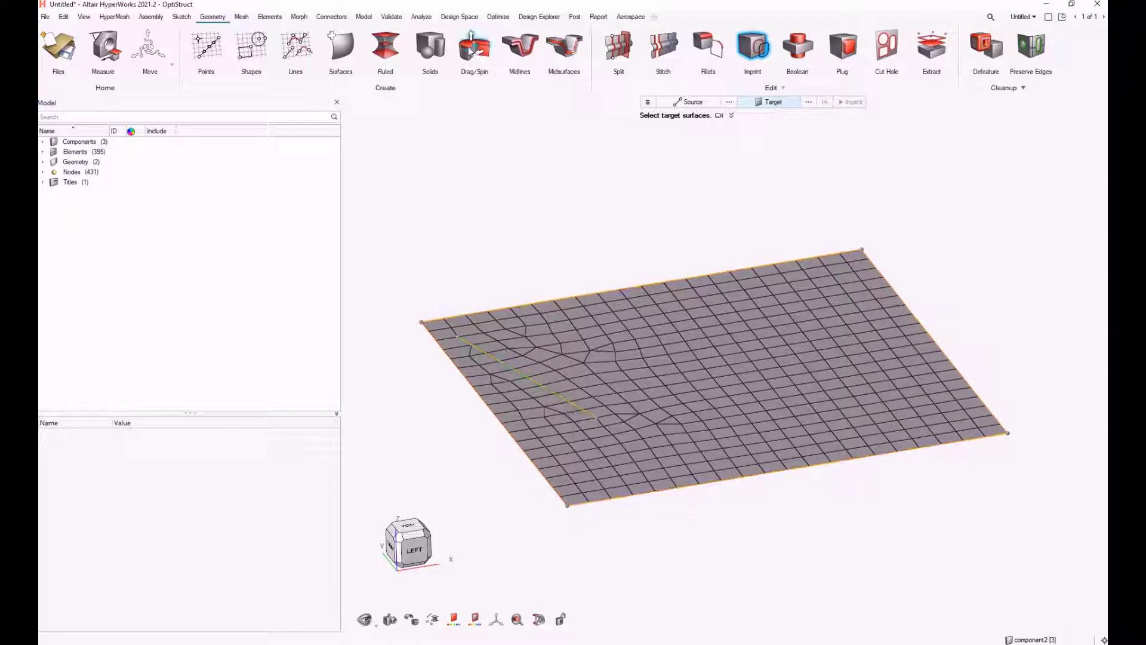
Drag the imprinted line upward about 2.7 to create a vertical surface on the plate
click(471, 51)
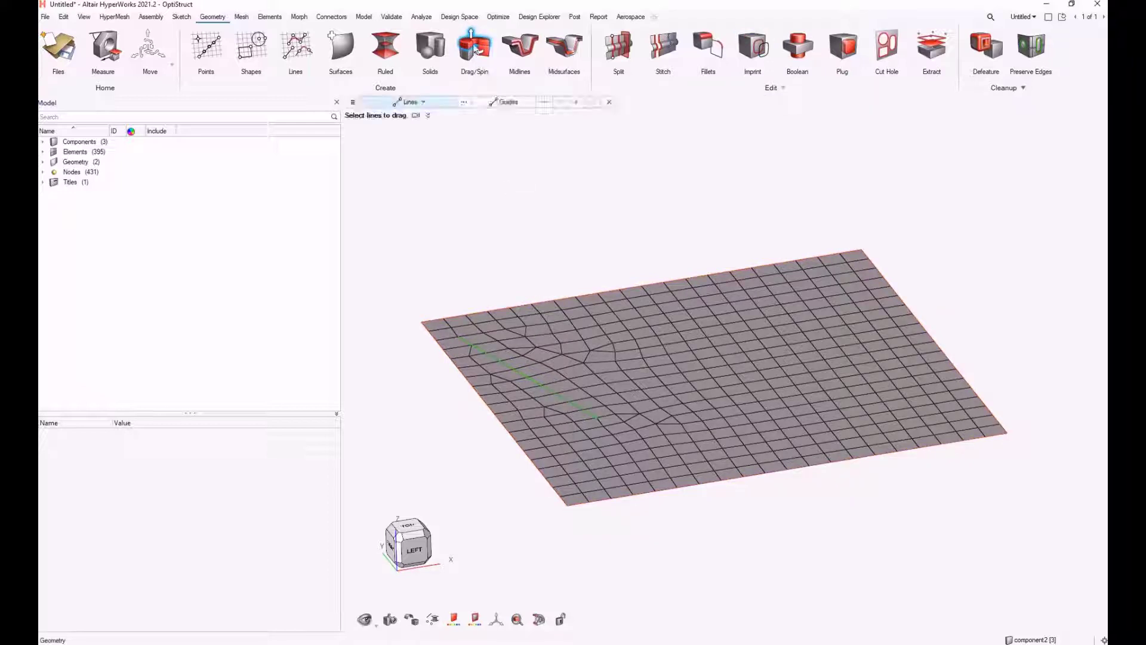
click(528, 375)
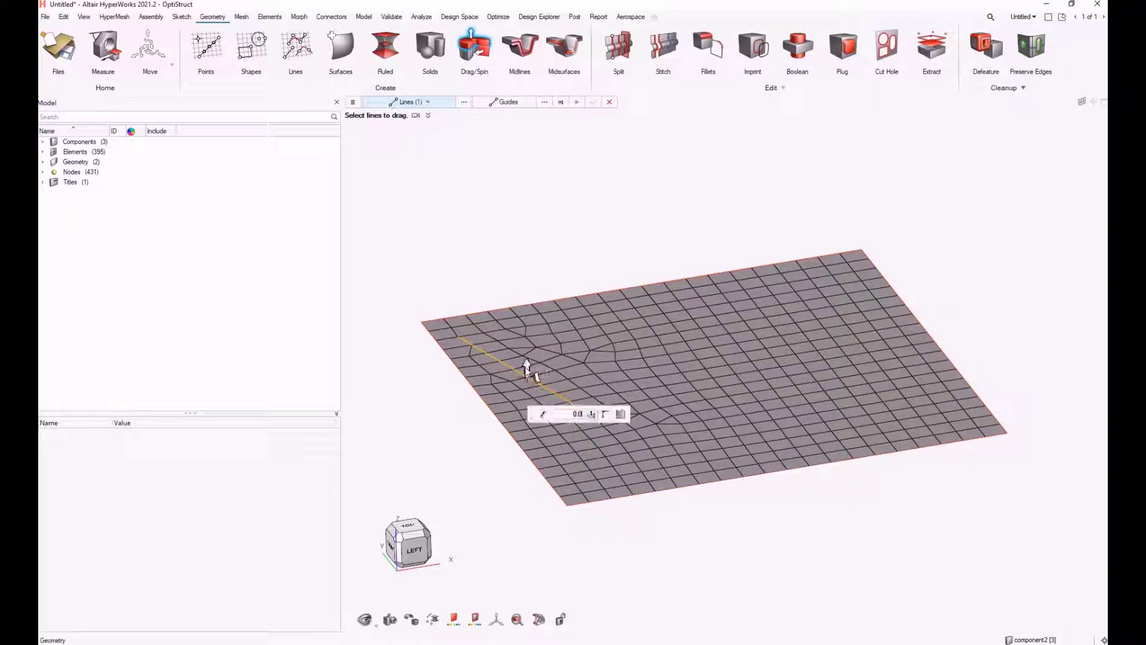
drag(529, 375, 525, 256)
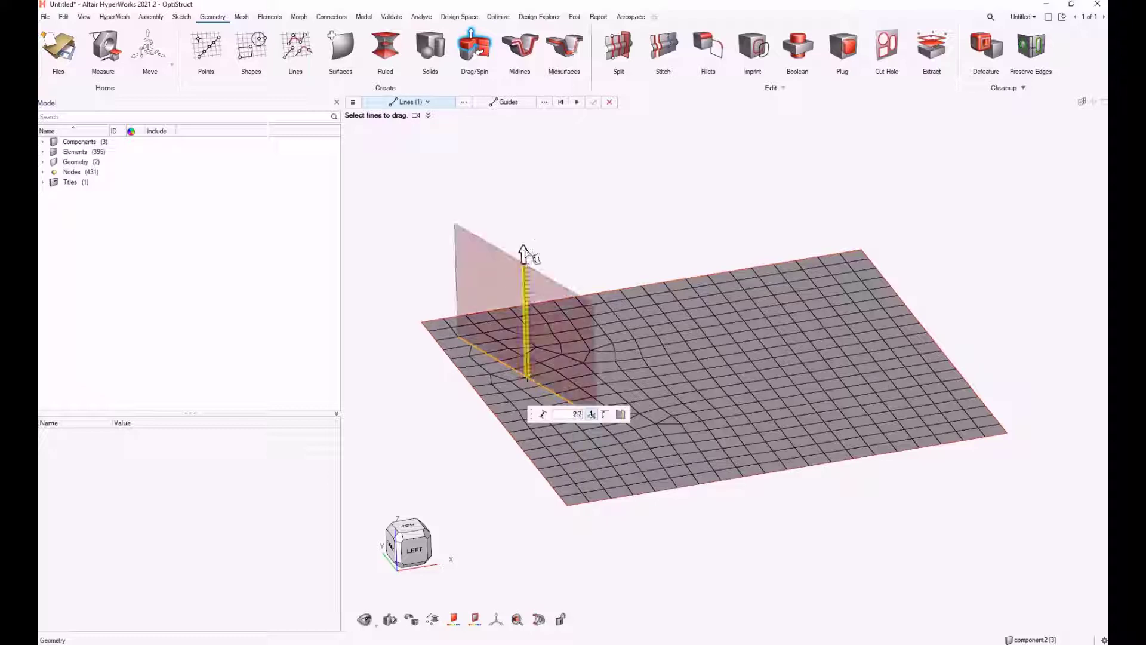
middle_click(412, 234)
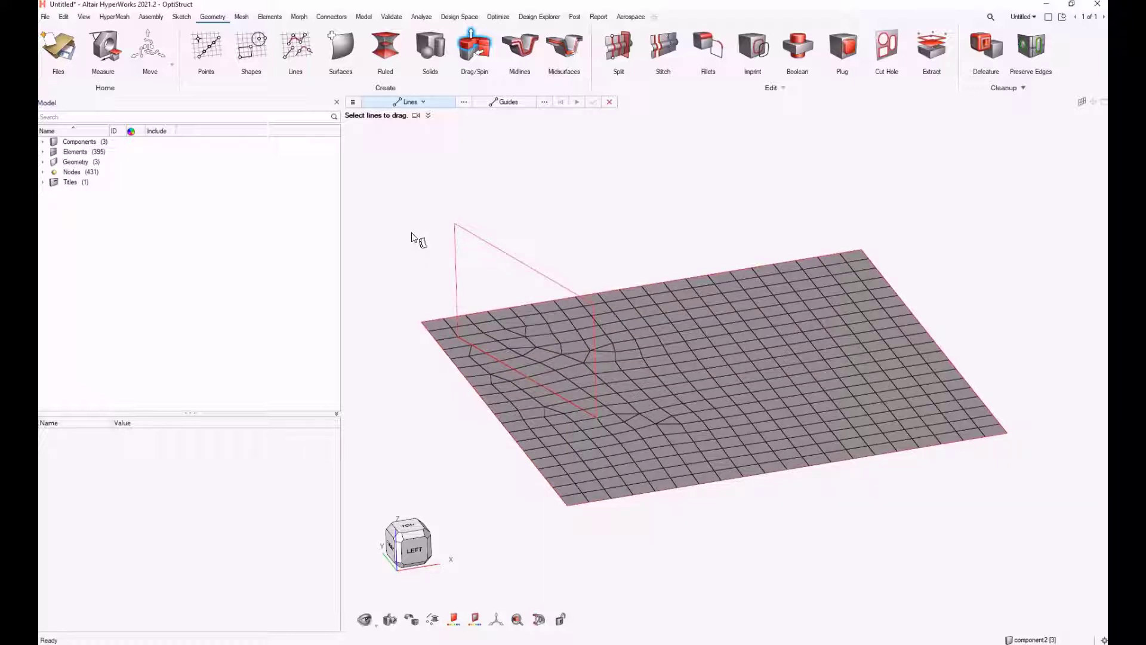
key(Escape)
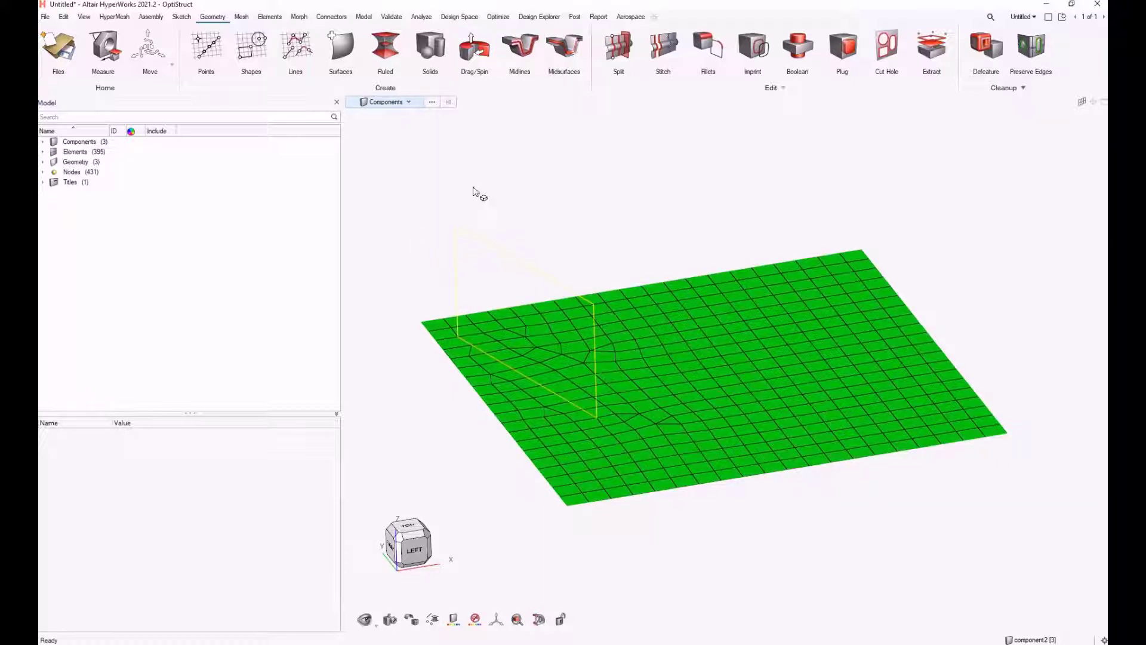
Mesh the new vertical surface with General 2D Mesh at element size 0.5
click(241, 16)
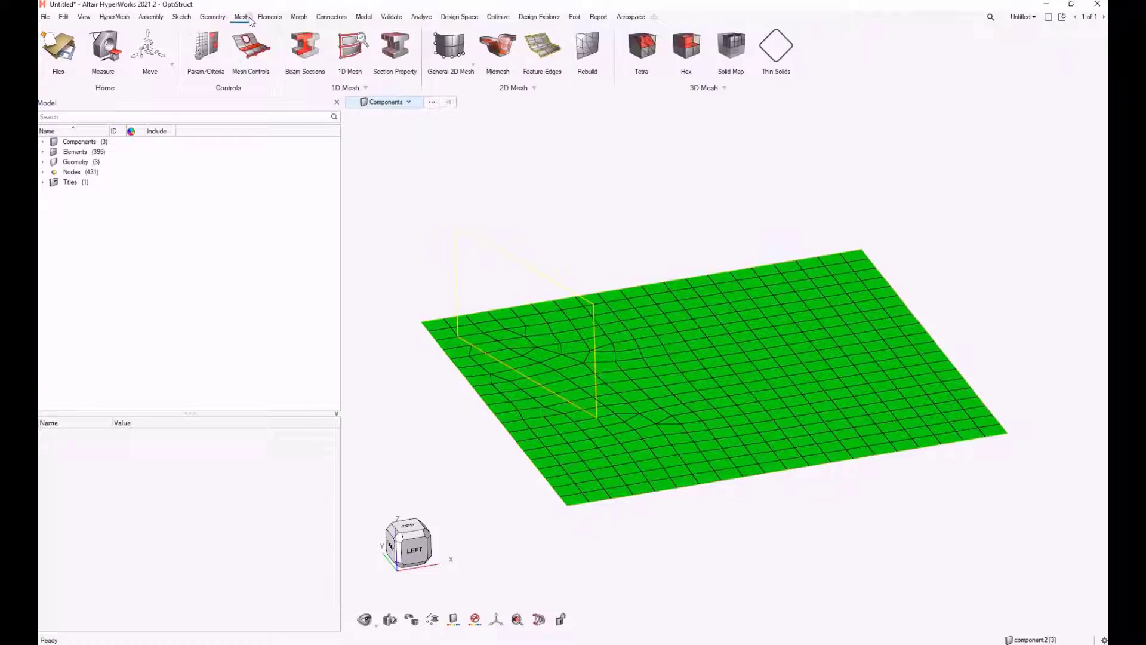
click(454, 64)
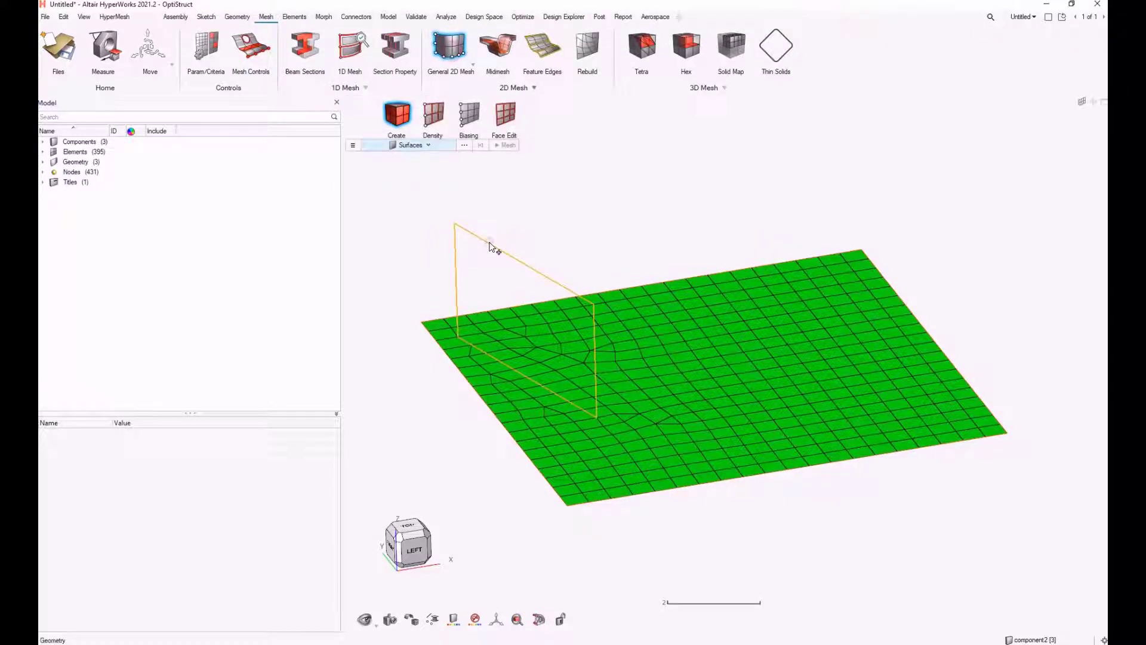
click(490, 247)
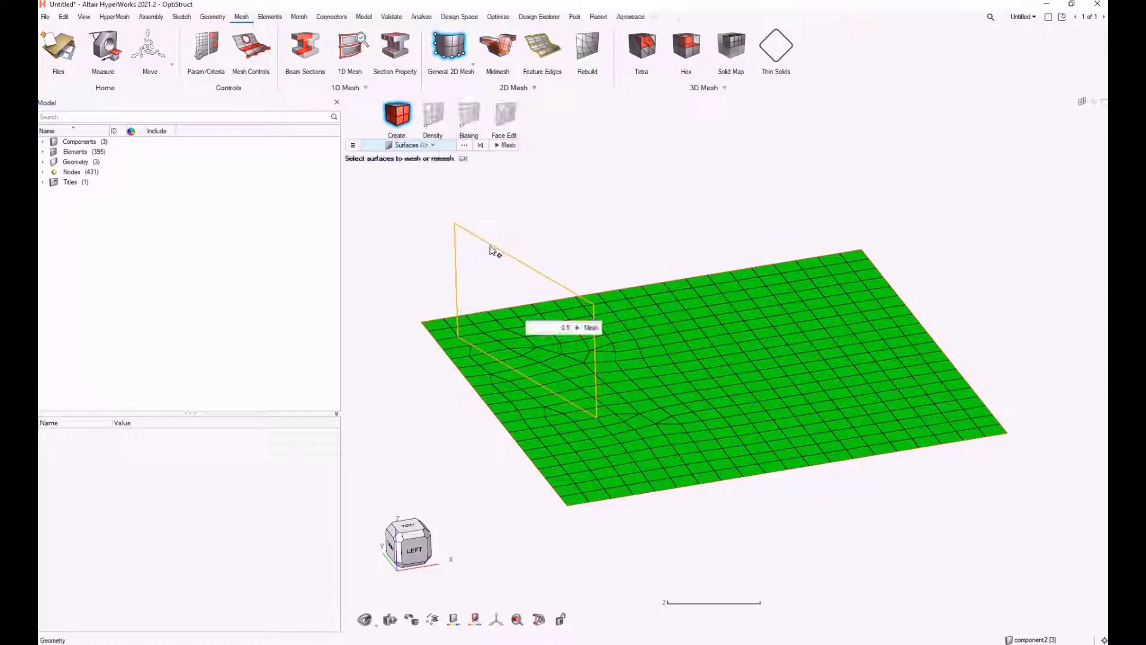
middle_click(421, 246)
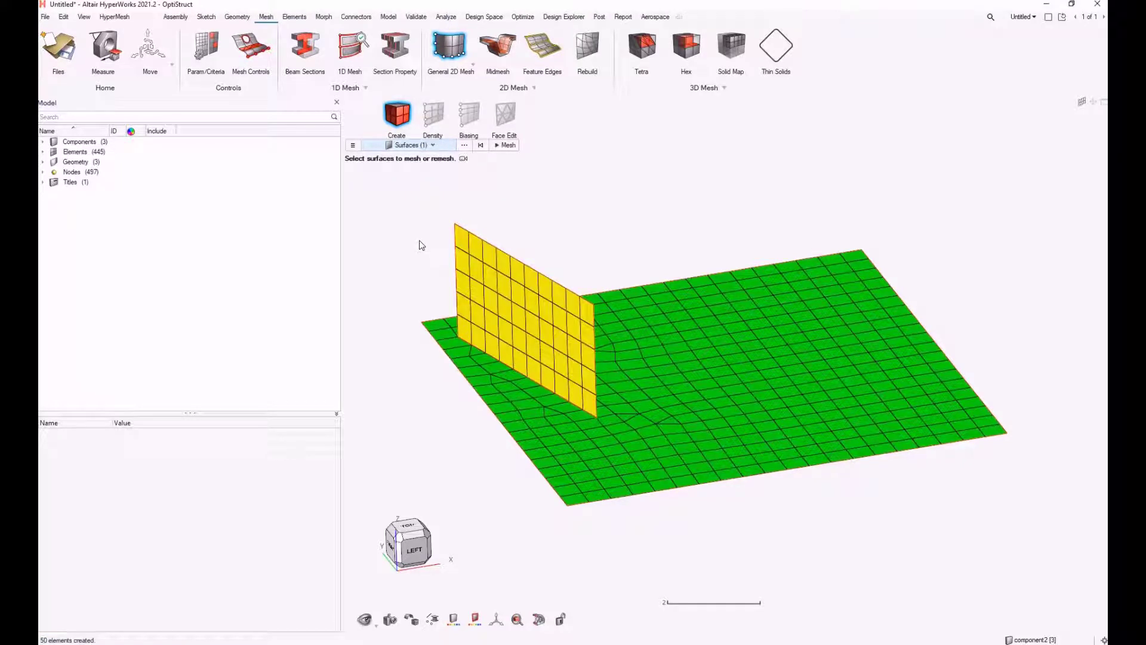
key(Escape)
key(Escape)
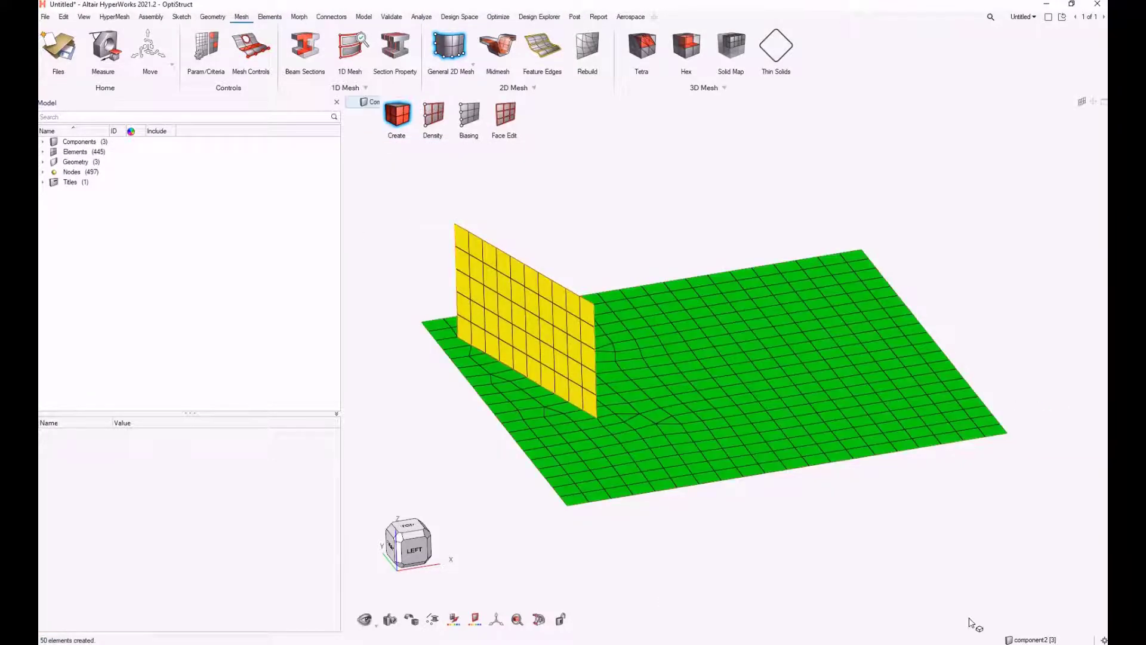
Set the current component to component1
click(1035, 639)
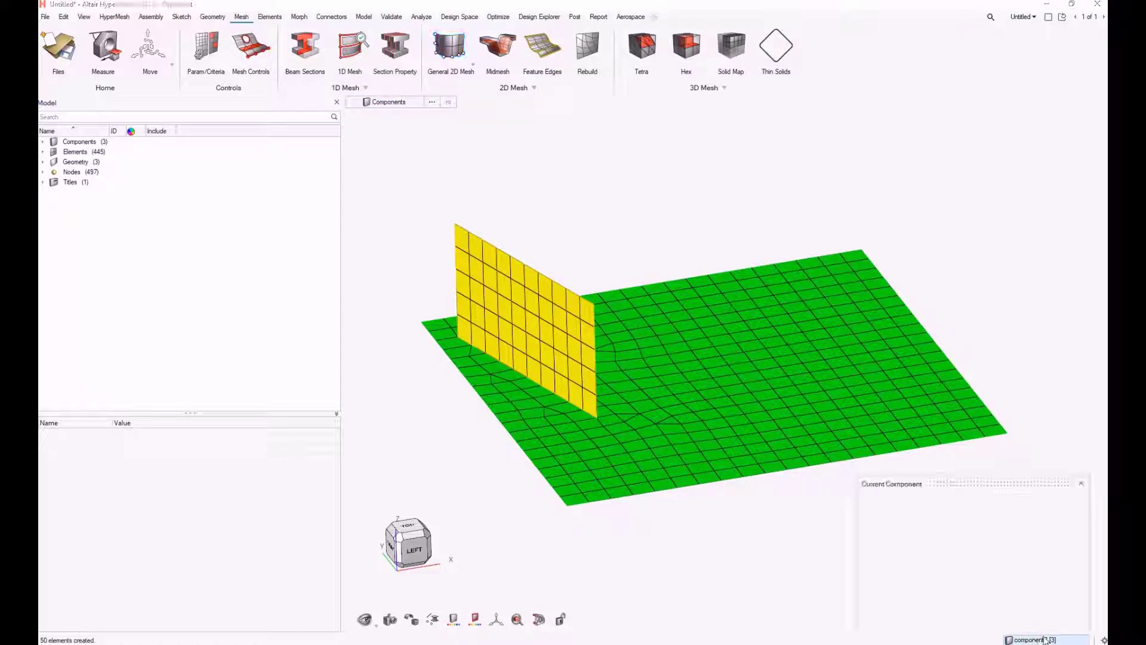
click(887, 529)
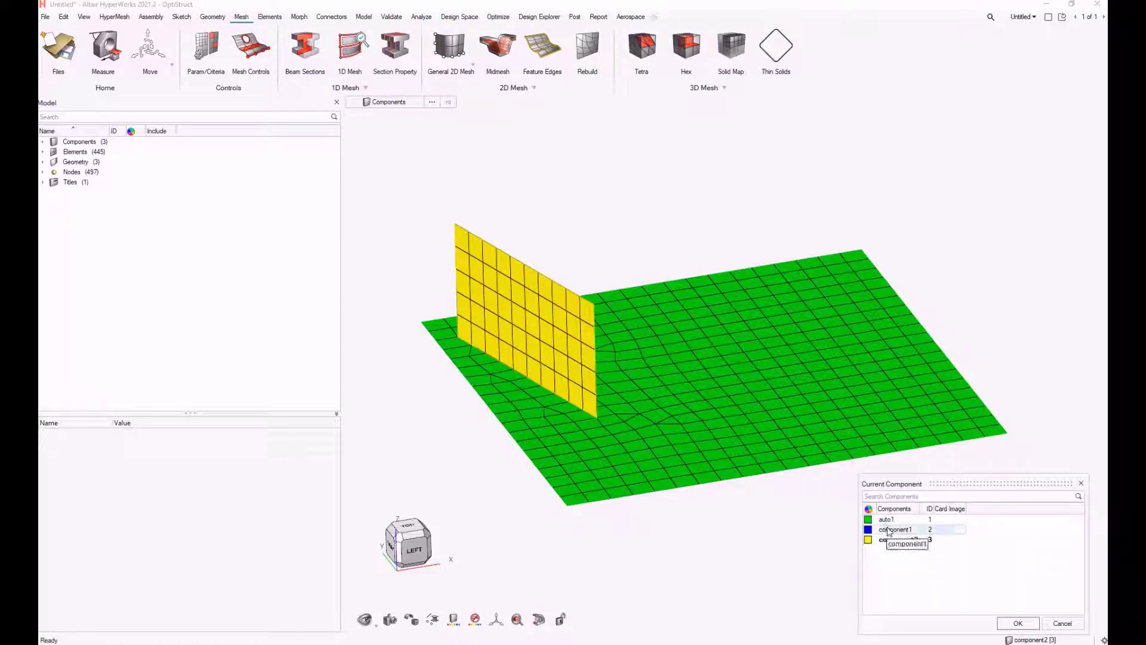
click(1031, 622)
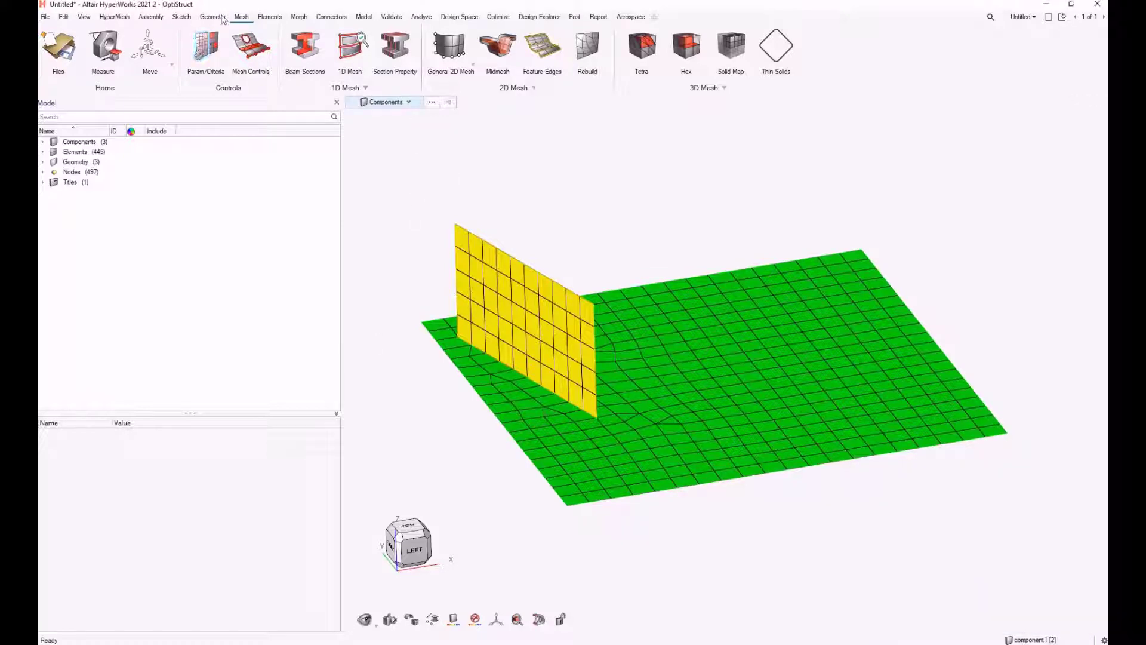
Draw a second line about 4.5 long, nearly vertical, near the middle of the plate in top view
click(411, 527)
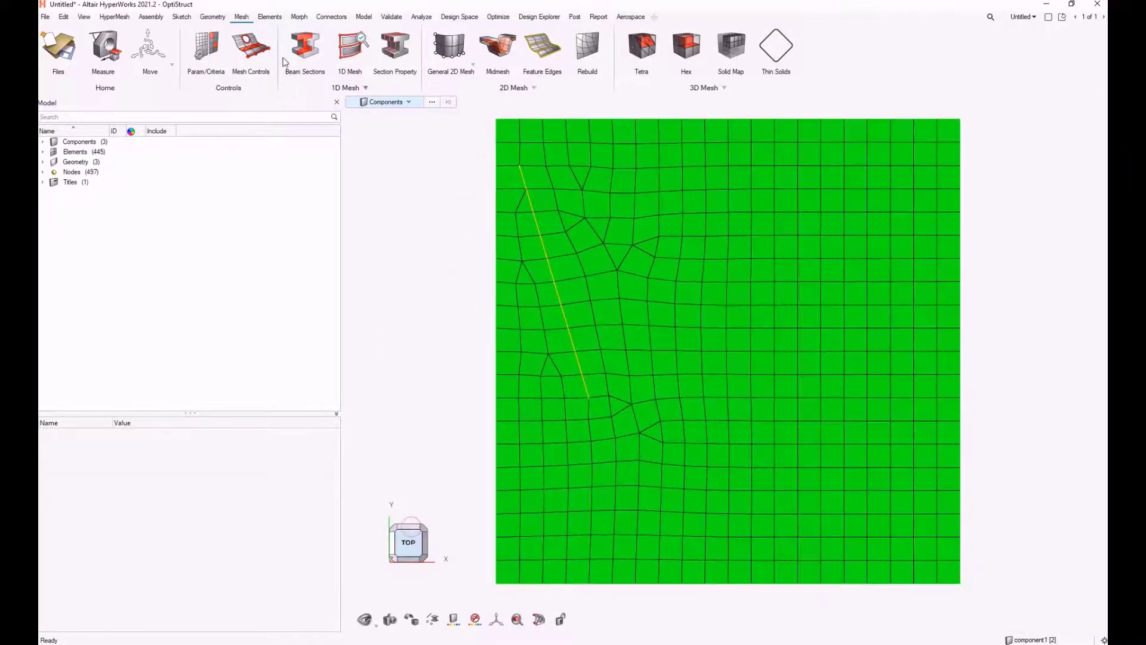
click(214, 17)
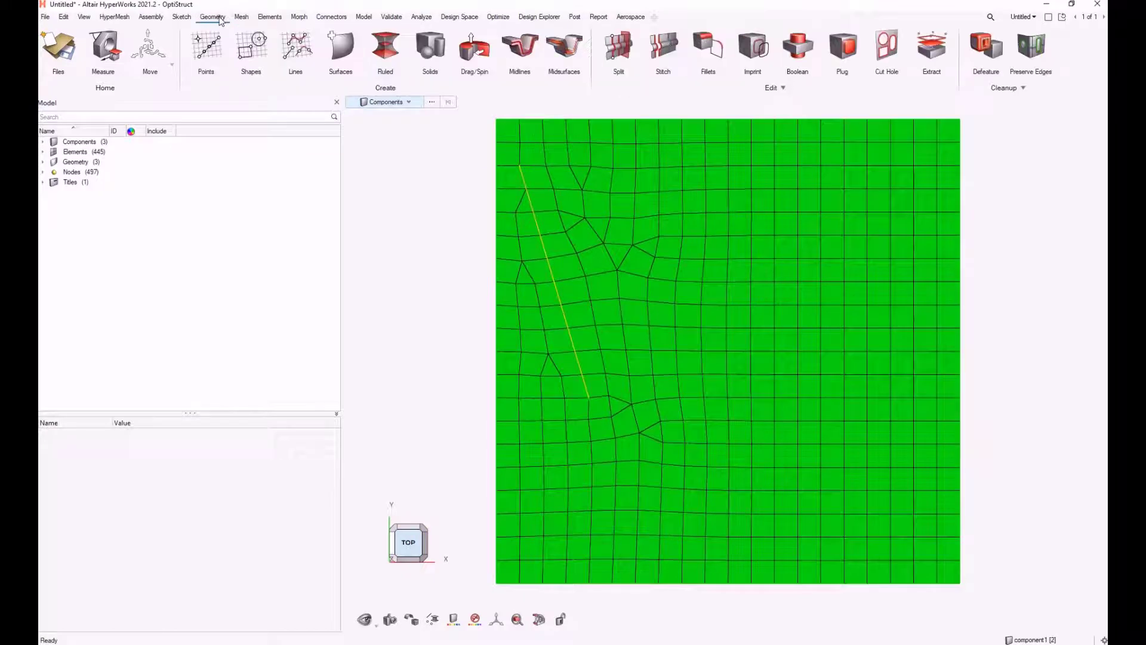
click(293, 48)
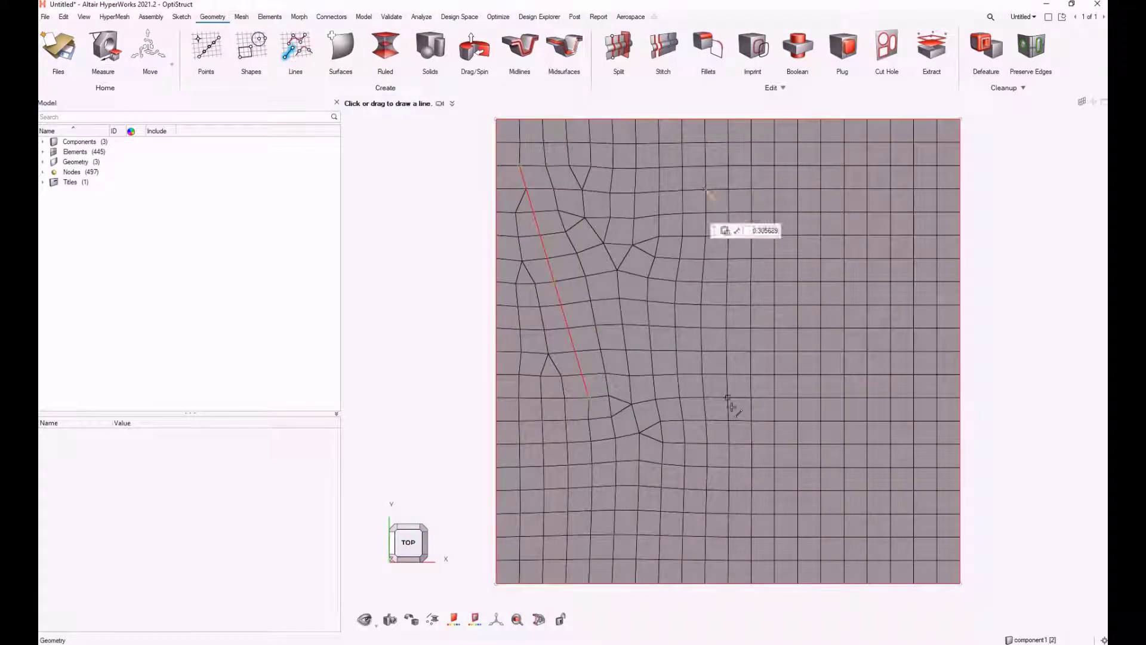
drag(728, 397, 706, 190)
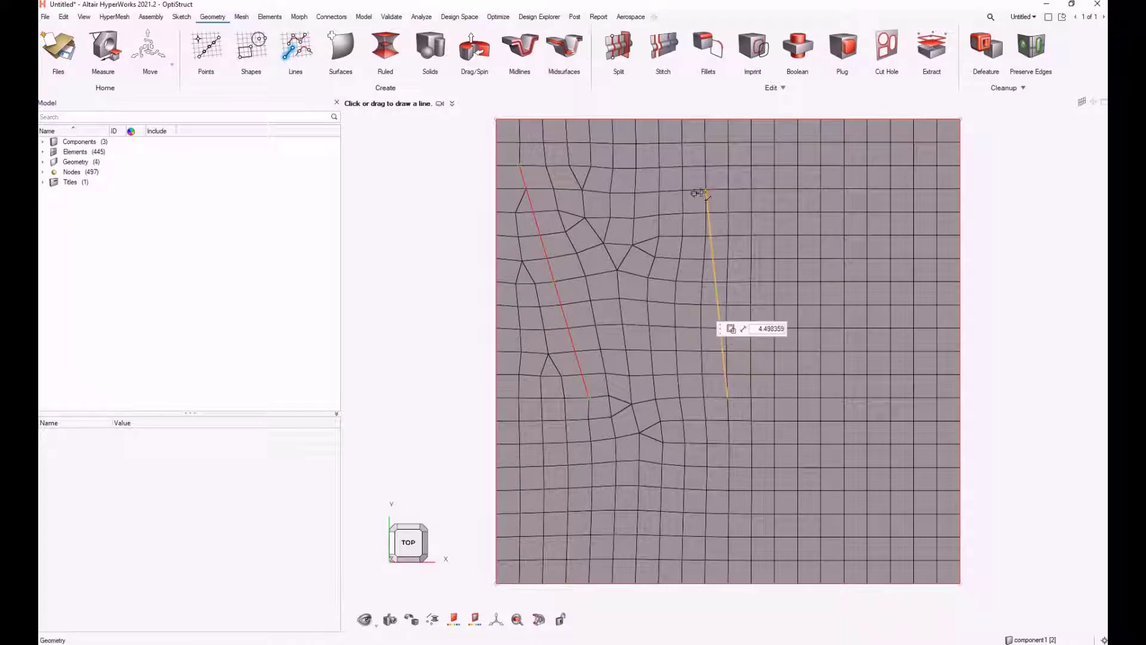
click(414, 273)
middle_drag(432, 281, 681, 371)
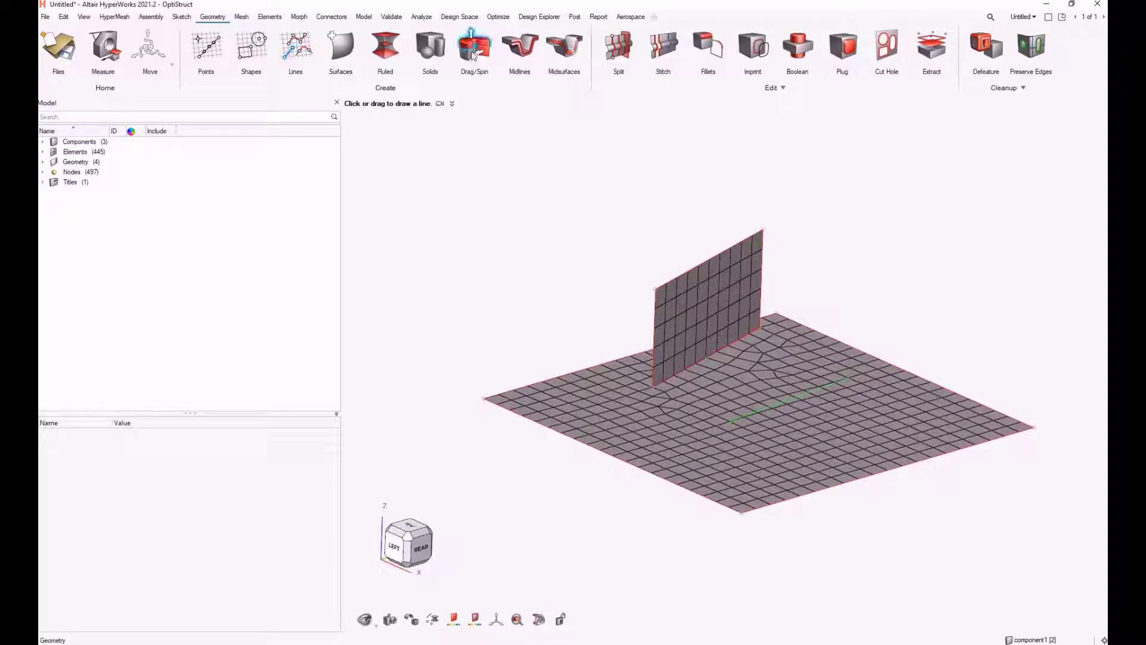
click(473, 55)
click(787, 397)
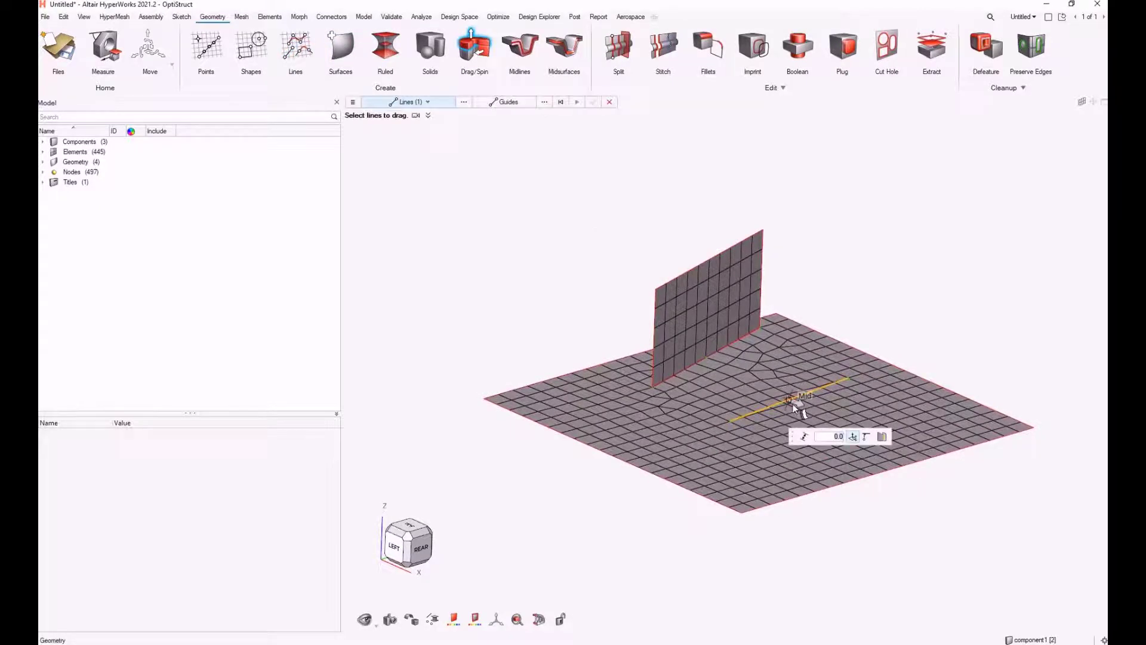
scroll(798, 403, up, 4)
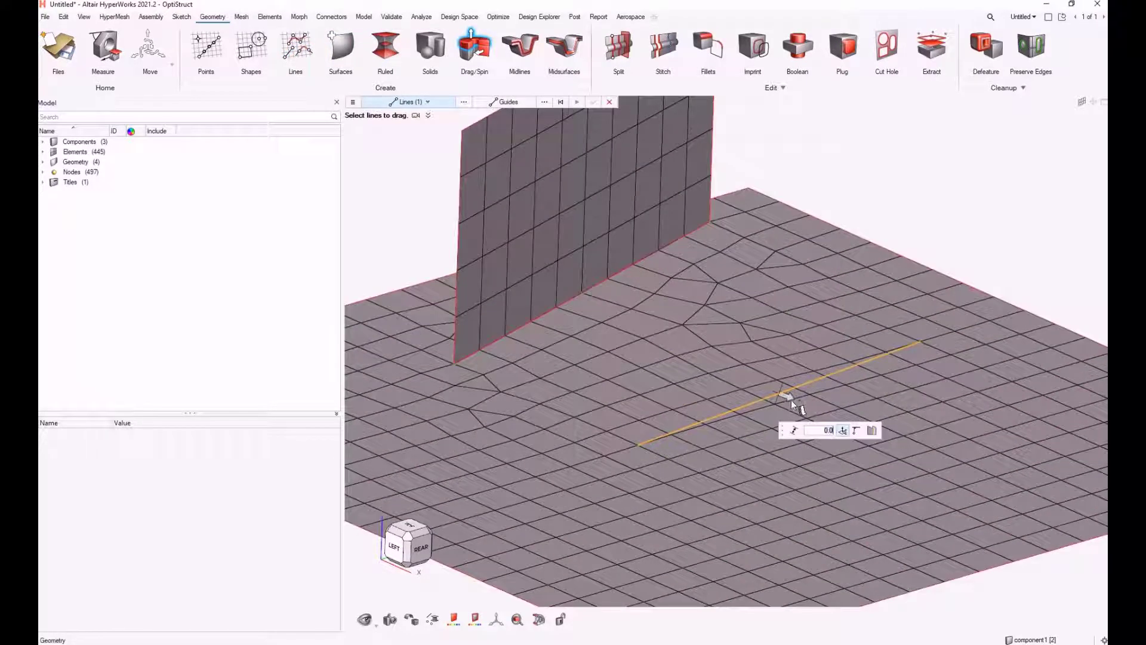
middle_click(790, 400)
click(779, 392)
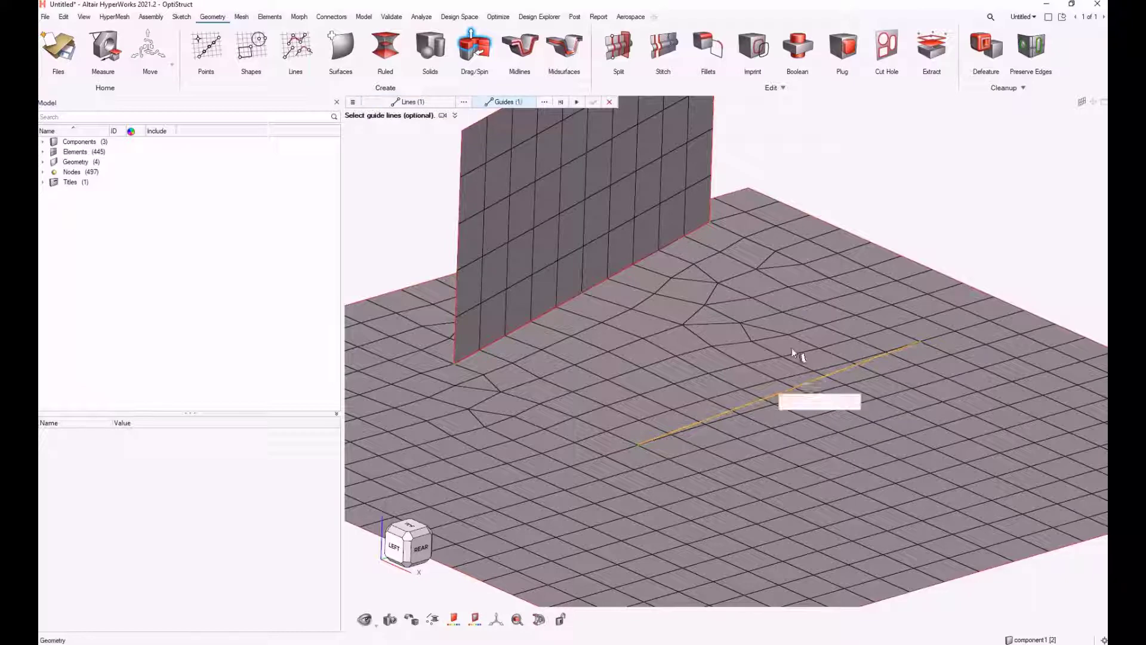
middle_click(755, 453)
key(Escape)
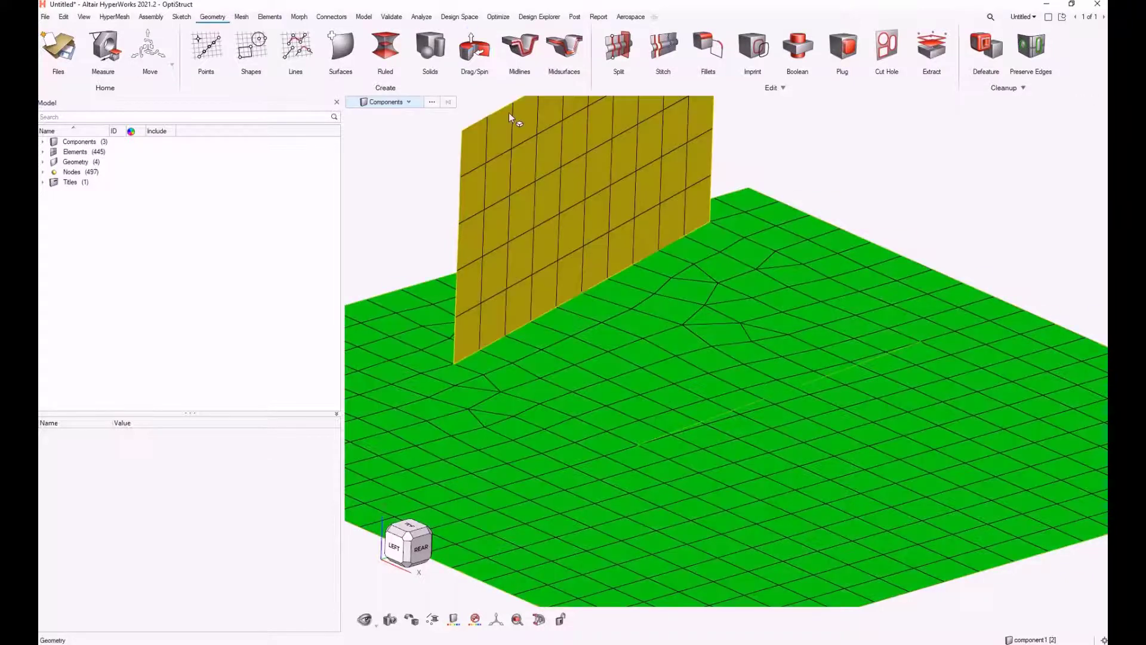
Drag the second line upward about 2.27 along the Z axis to create a vertical surface on the plate
click(476, 50)
click(789, 392)
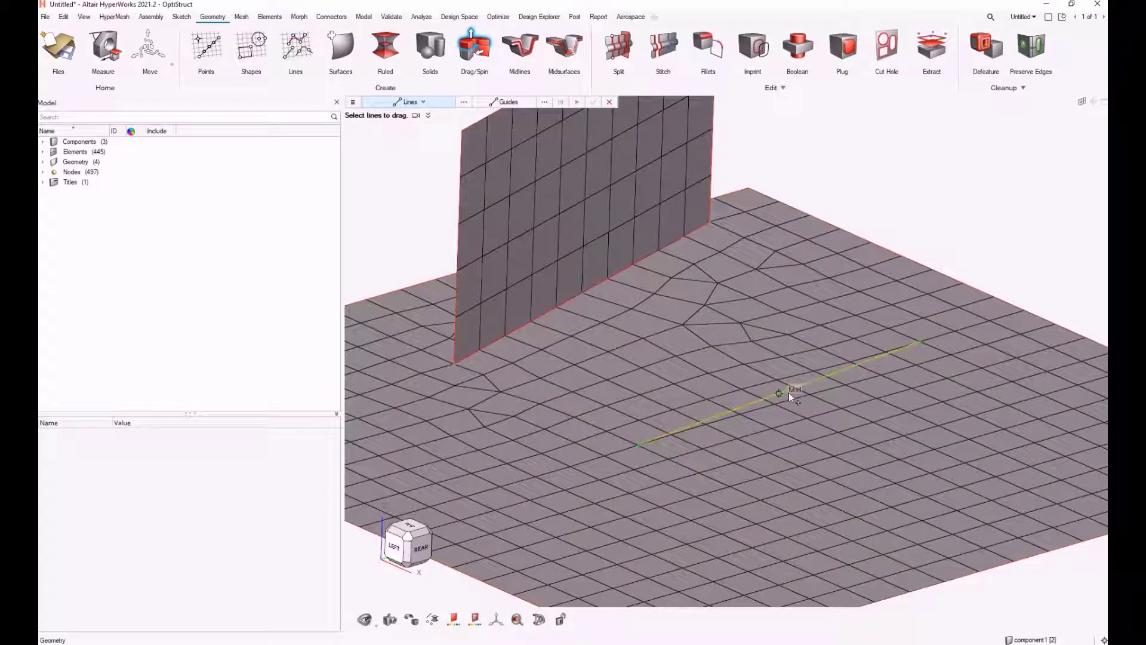
middle_drag(766, 411, 862, 421)
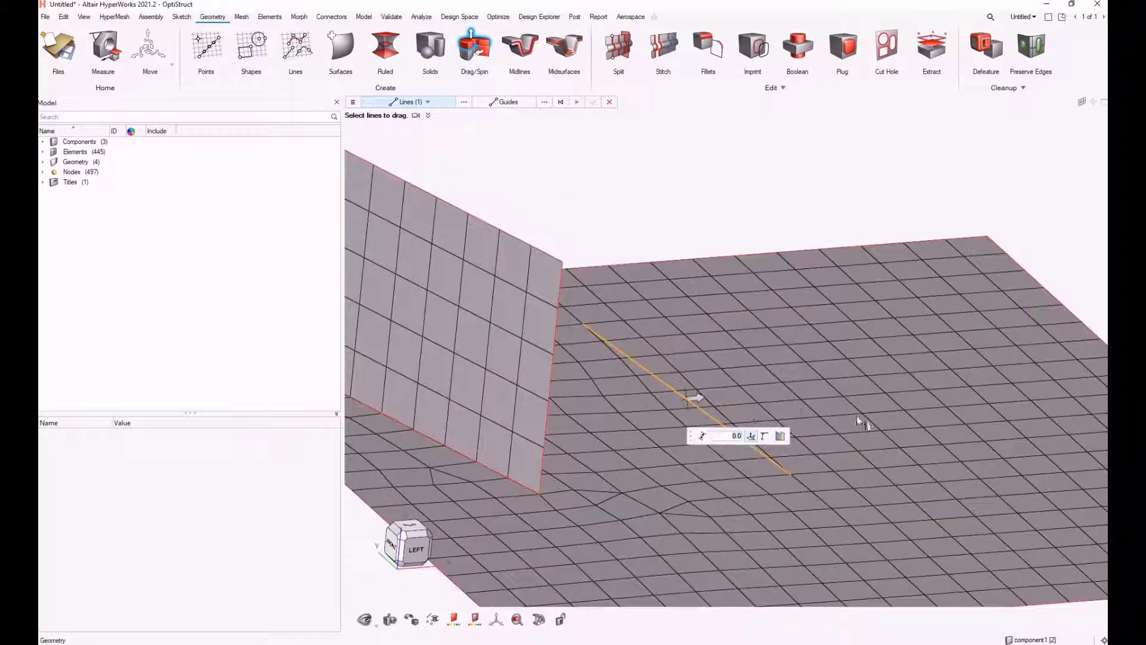
click(751, 435)
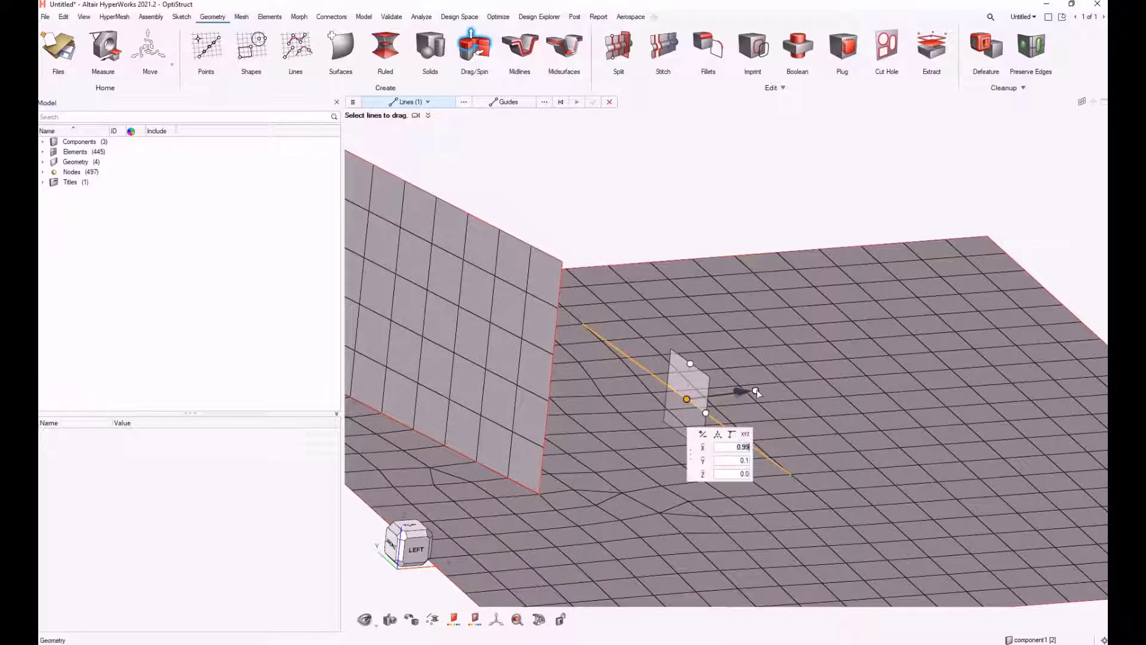
drag(706, 412, 758, 403)
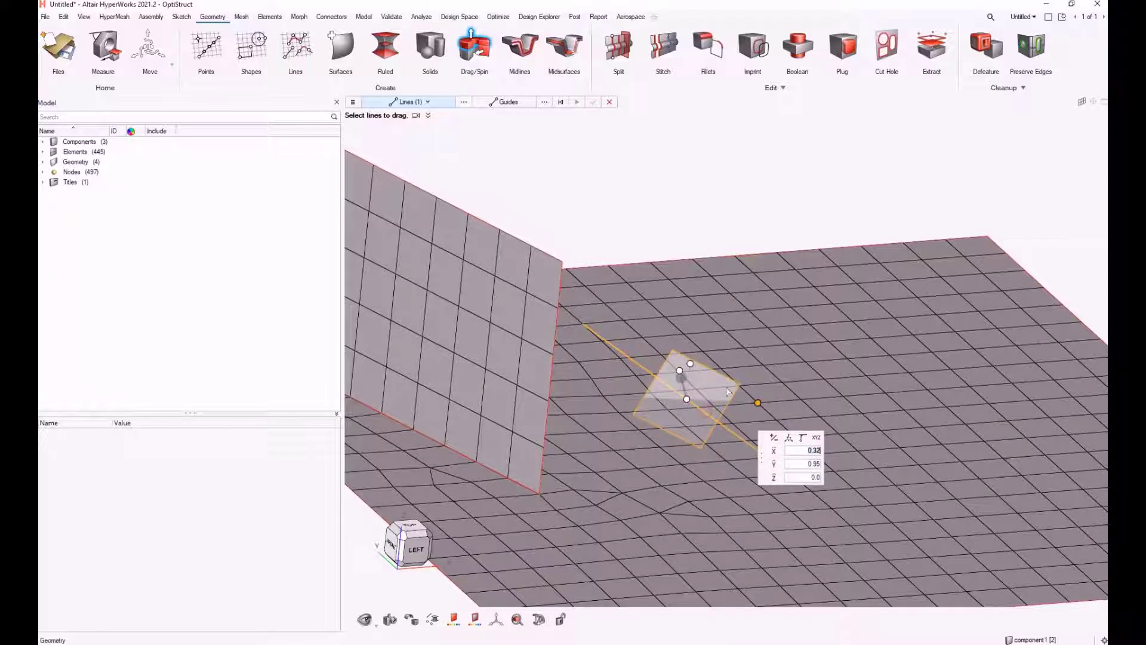
drag(690, 364, 726, 458)
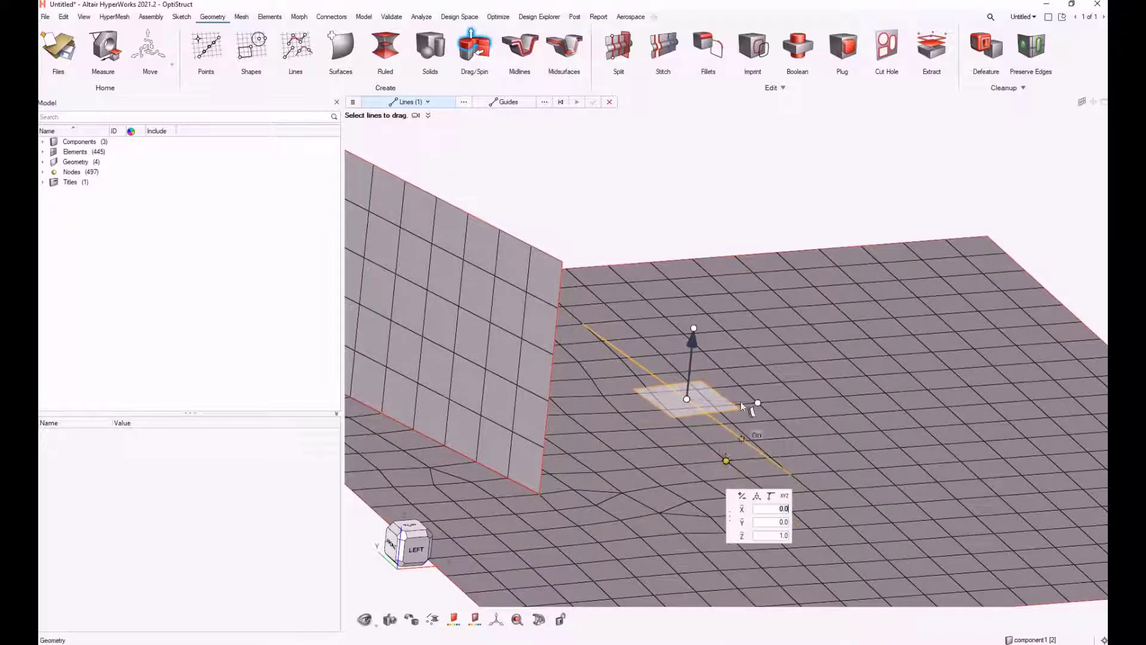
middle_click(680, 214)
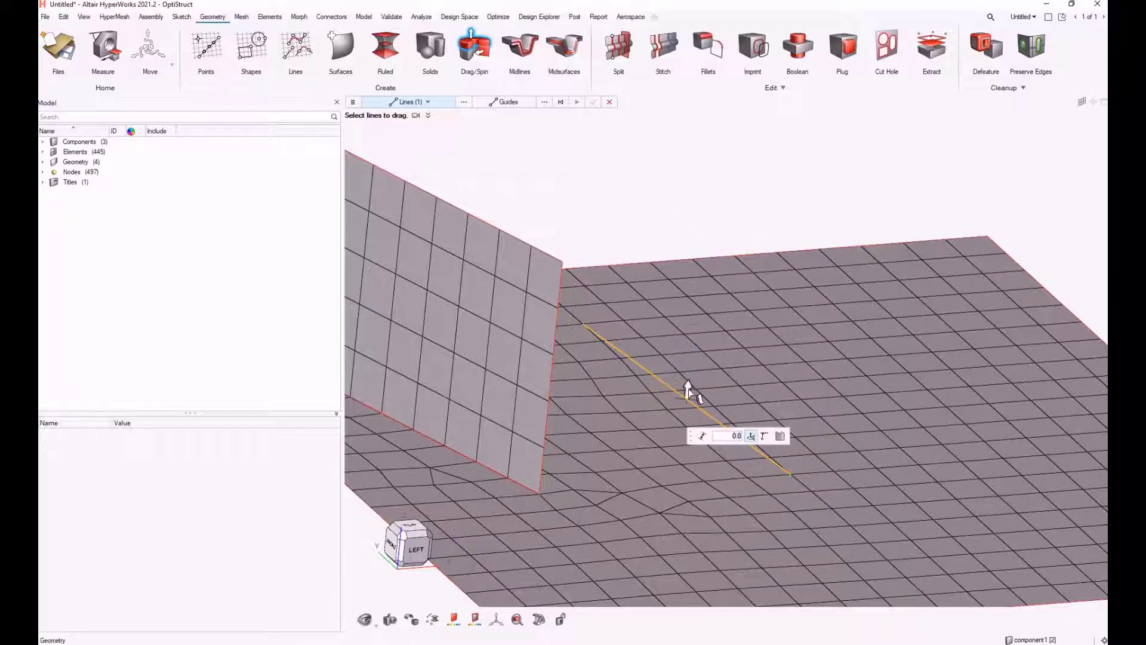
drag(689, 389, 708, 192)
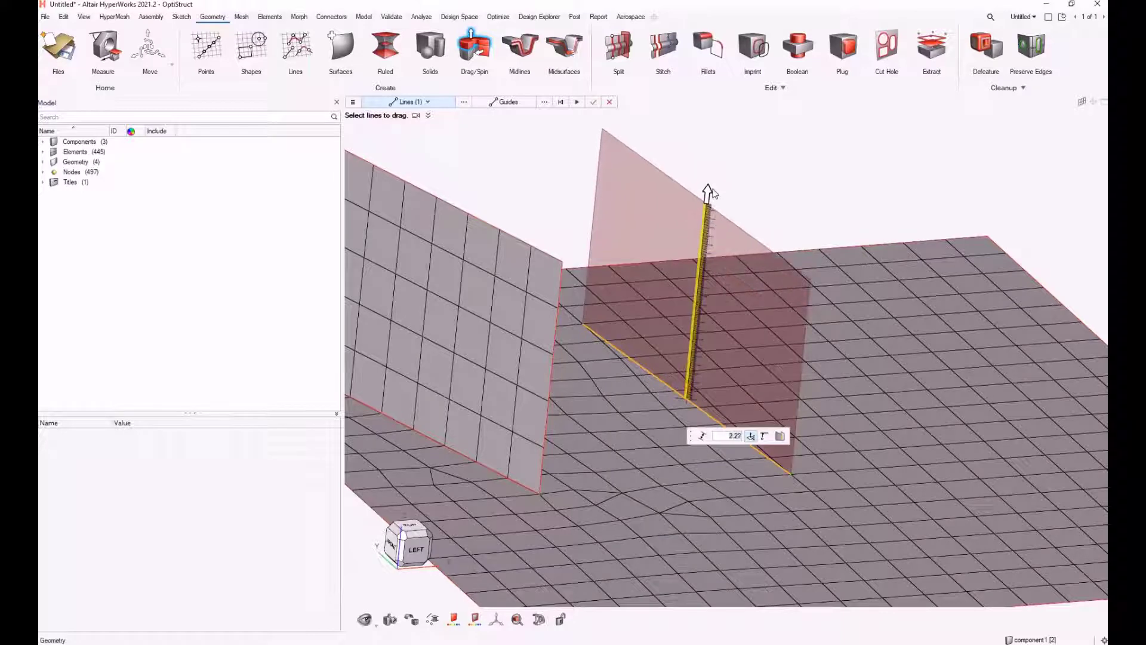
middle_click(734, 159)
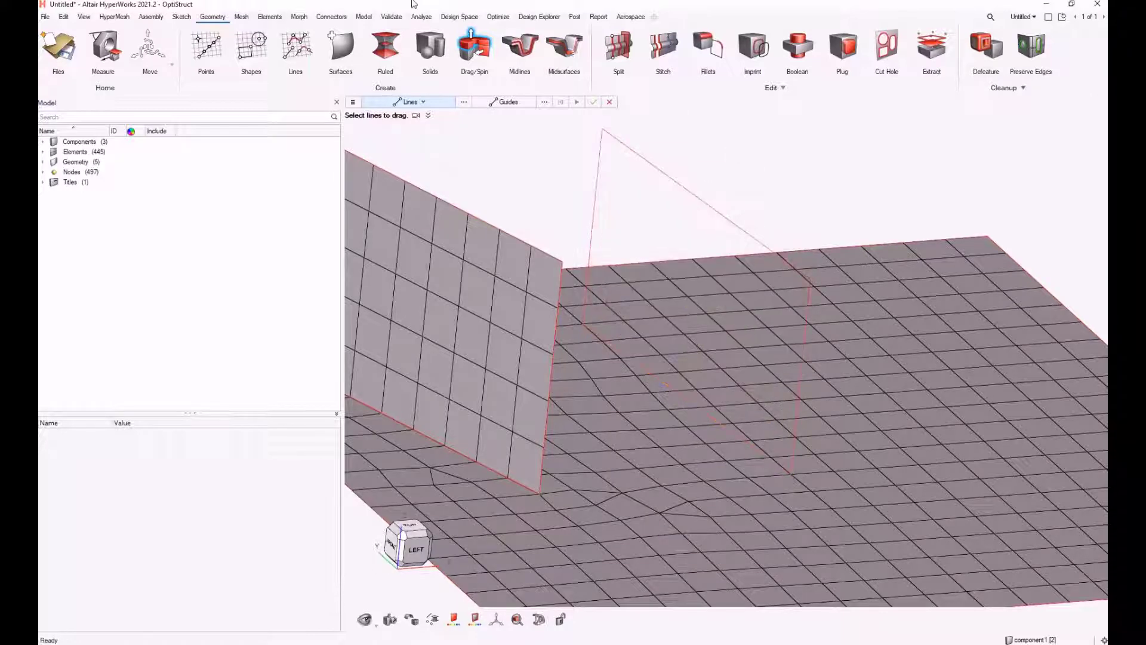
Mesh the new vertical surface with General 2D Mesh
click(241, 17)
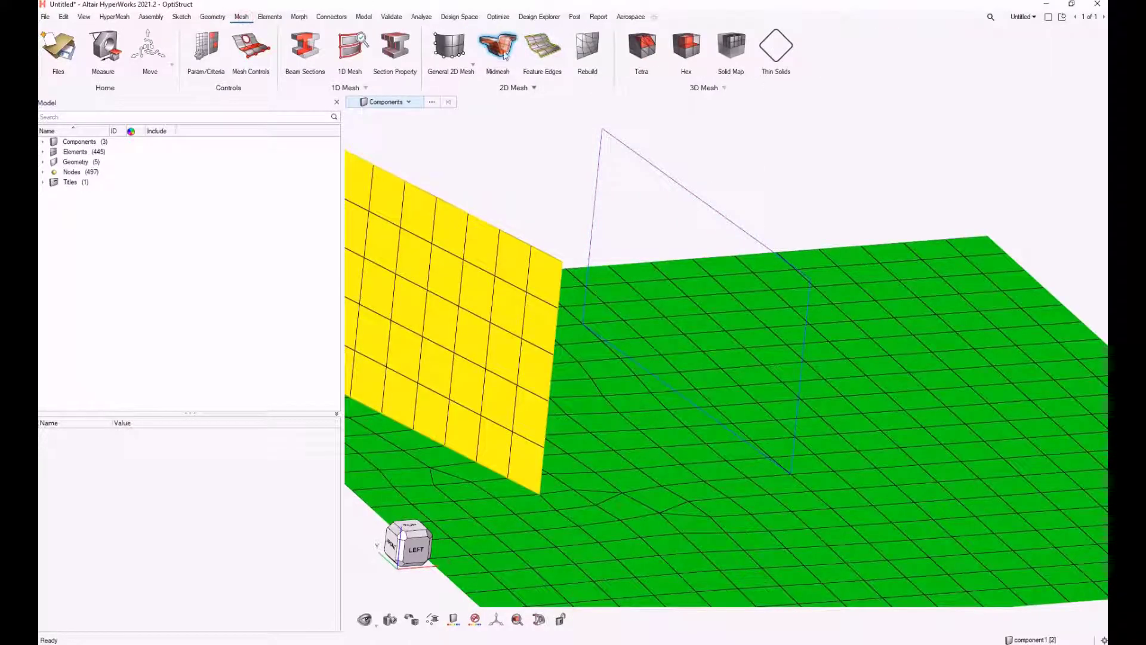
click(449, 46)
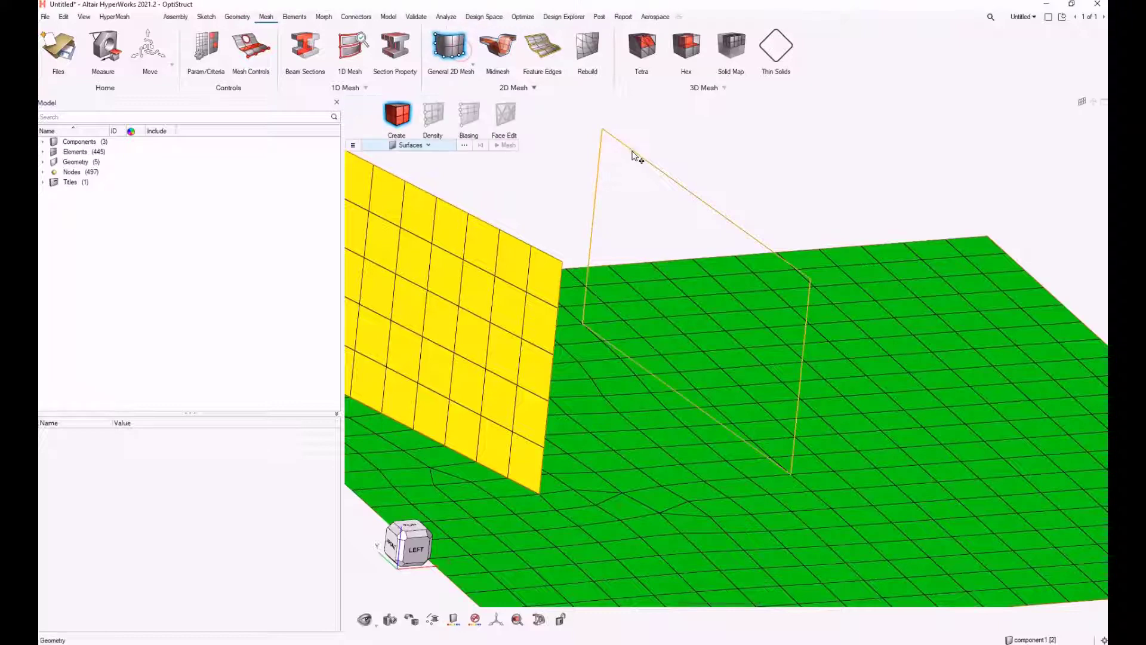
click(634, 152)
middle_click(761, 311)
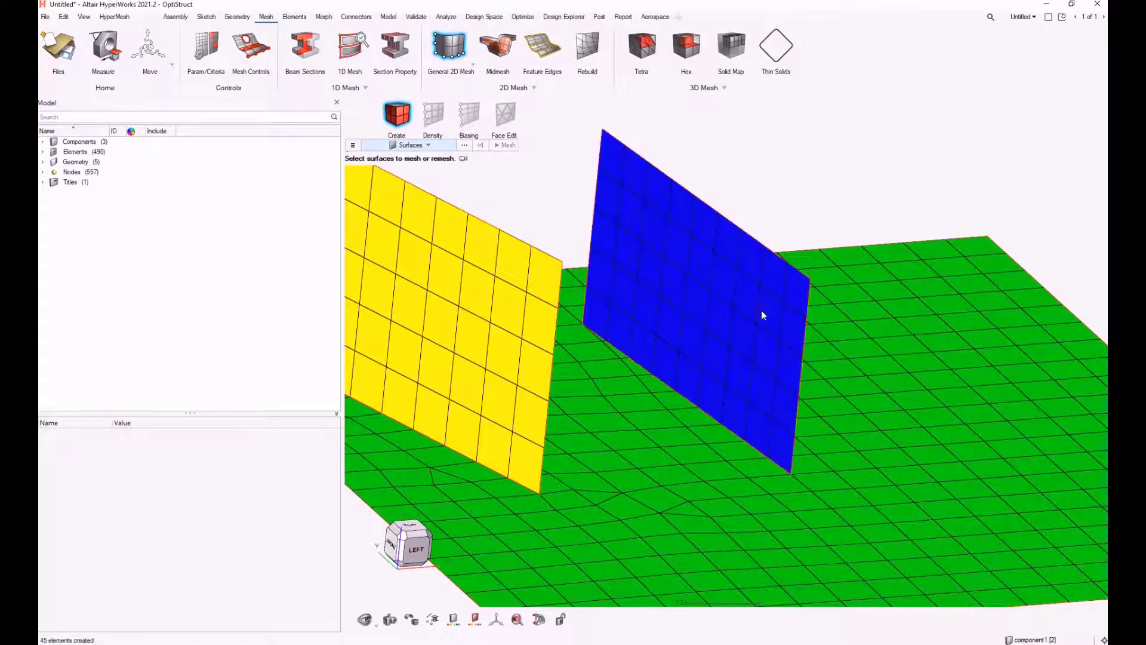
key(Escape)
Start a Fuse of open shells and select the new vertical surface's elements as the source
scroll(697, 353, down, 4)
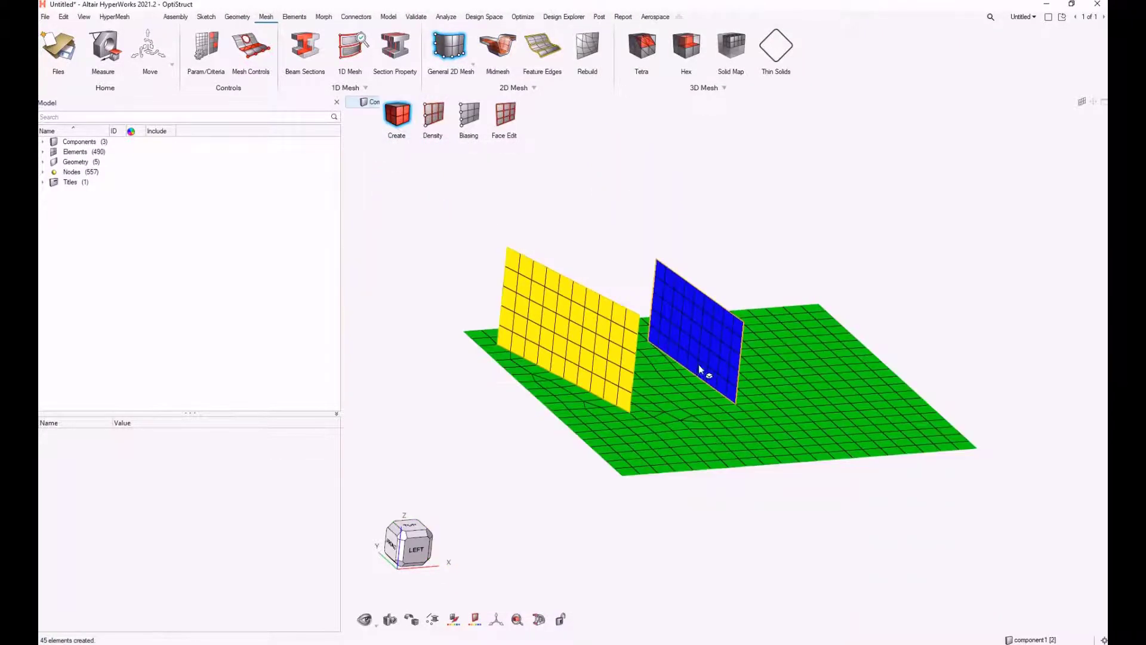
middle_drag(712, 390, 782, 407)
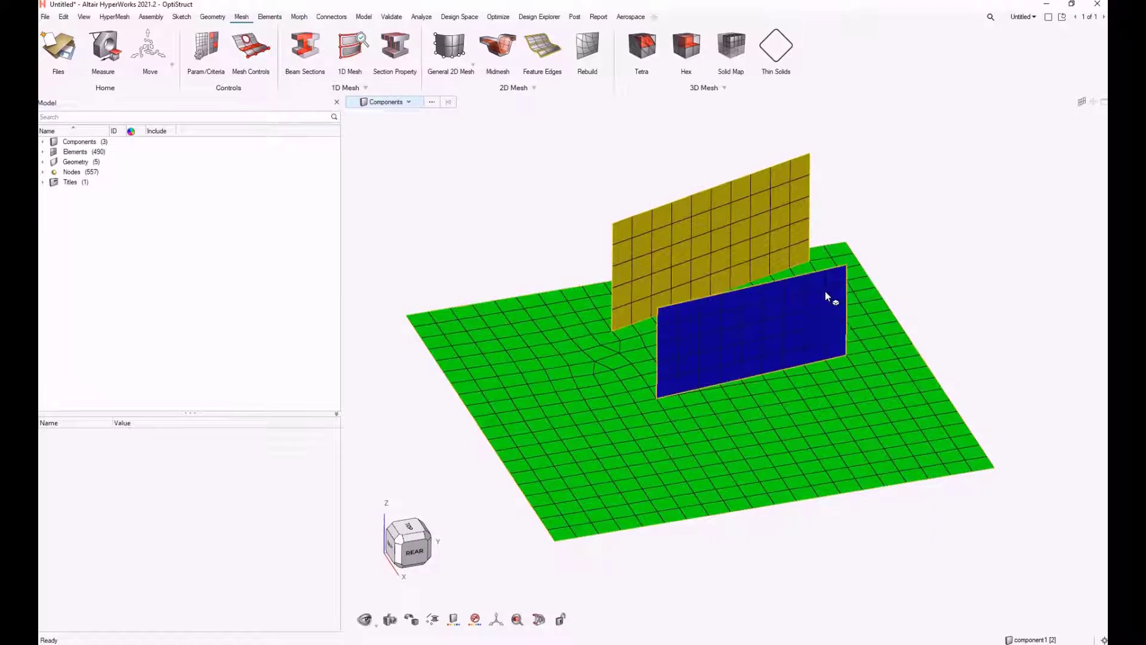
click(275, 18)
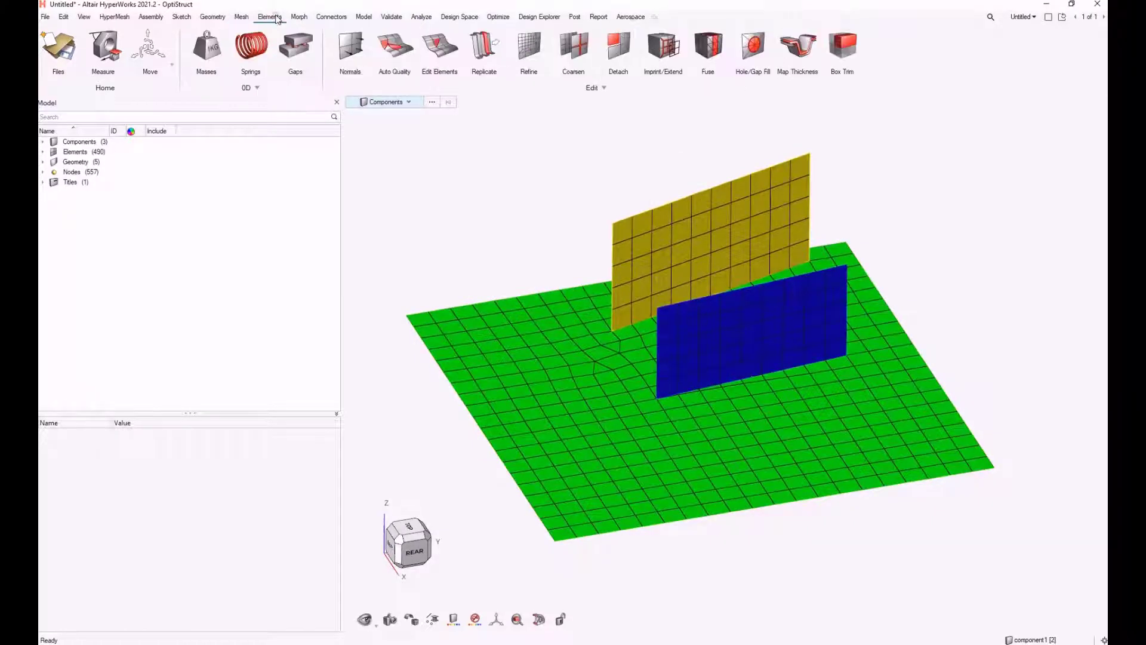
click(713, 51)
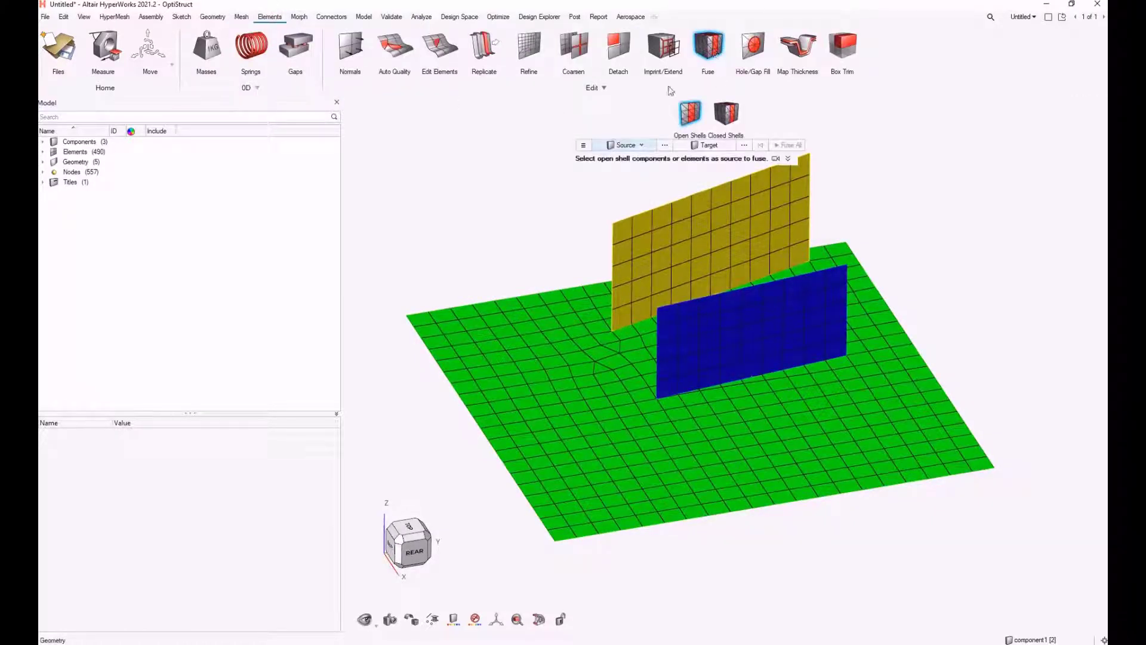
click(642, 145)
click(628, 171)
click(725, 329)
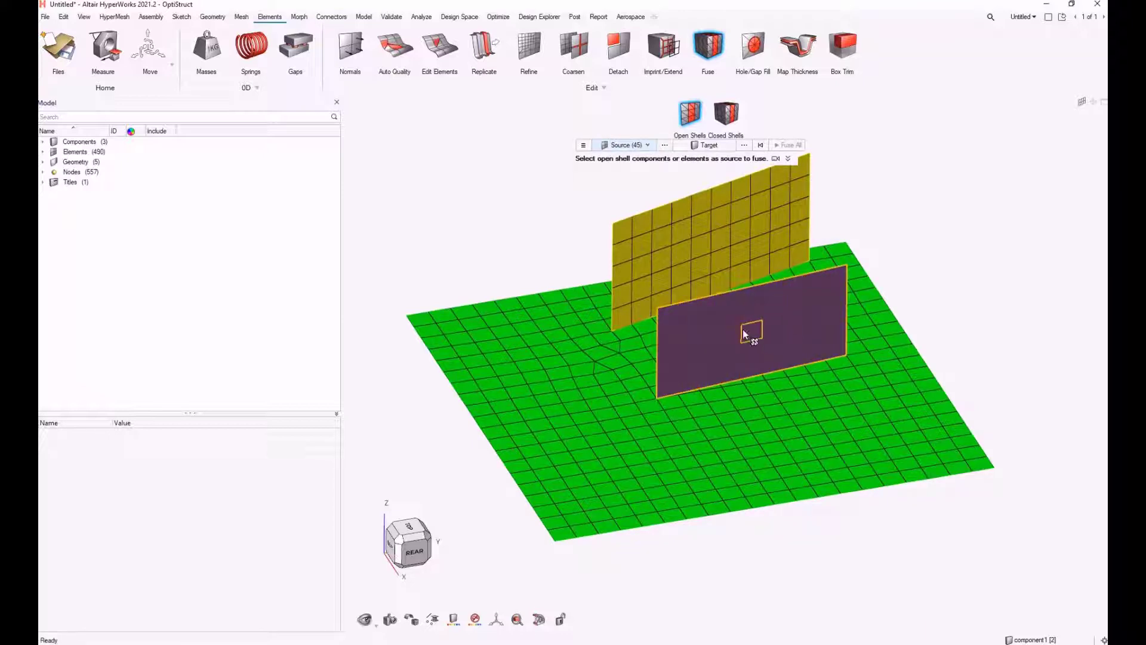
Select the plate elements as the fuse target, clear the fuse threshold, and fuse all
click(728, 149)
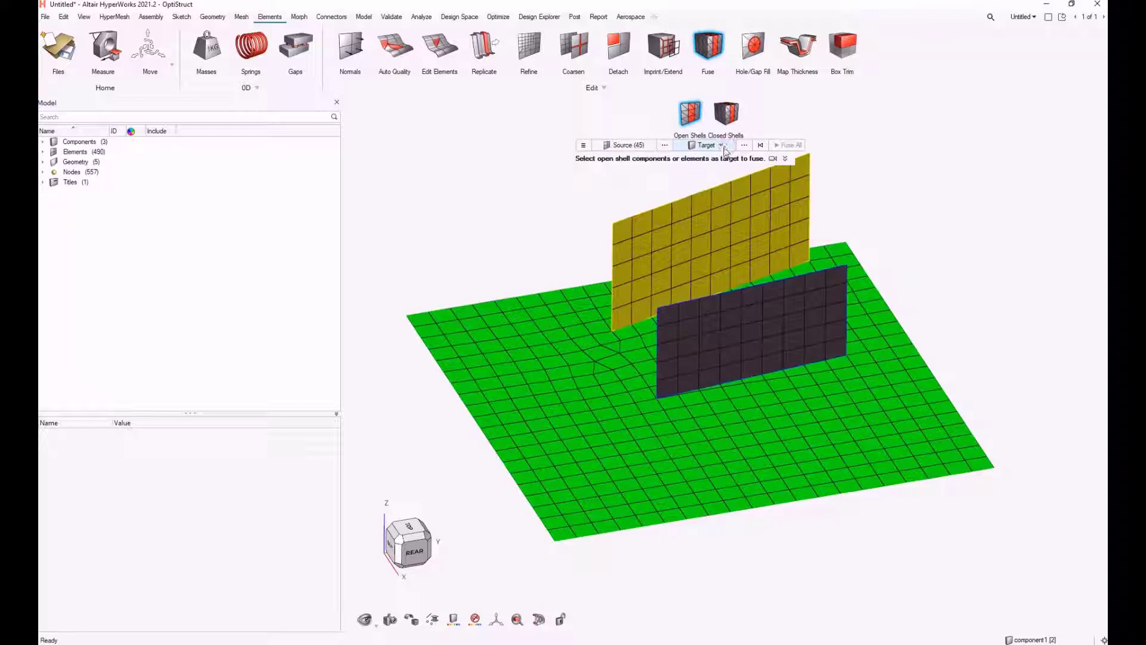
click(720, 146)
click(703, 170)
click(762, 417)
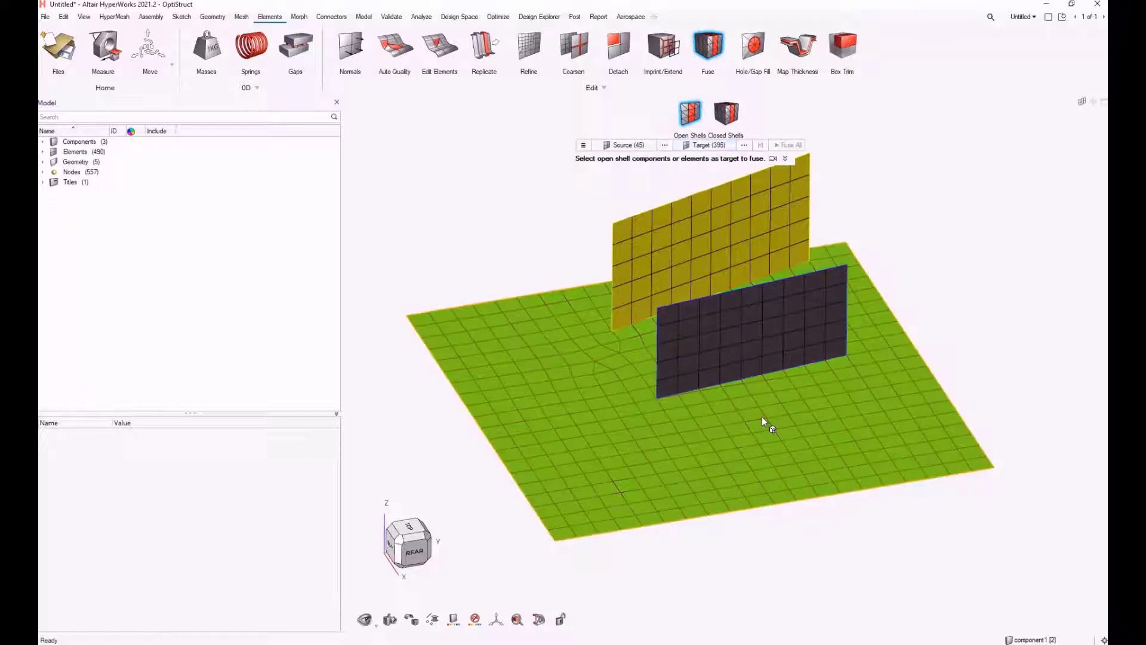
click(583, 146)
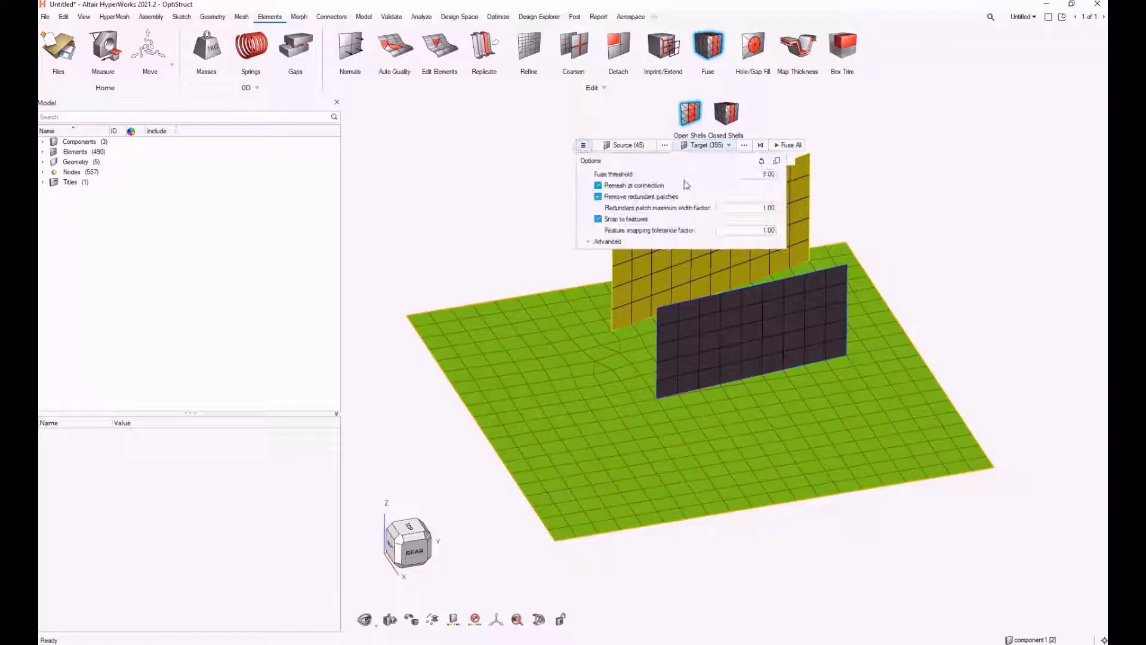
double_click(762, 175)
key(BackSpace)
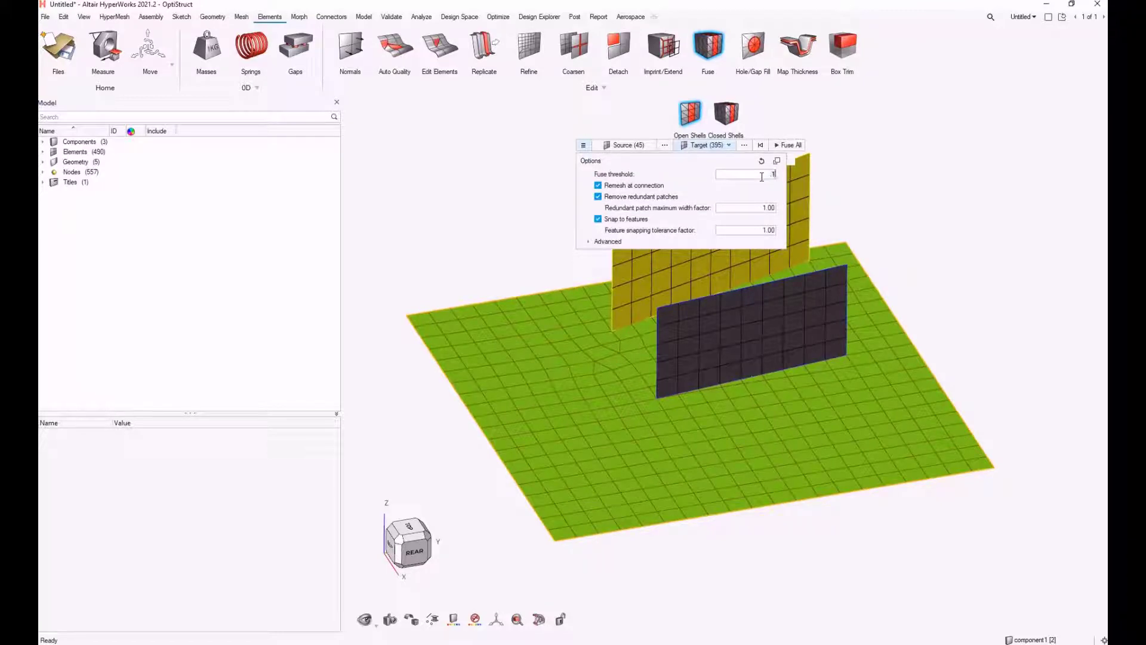
click(791, 146)
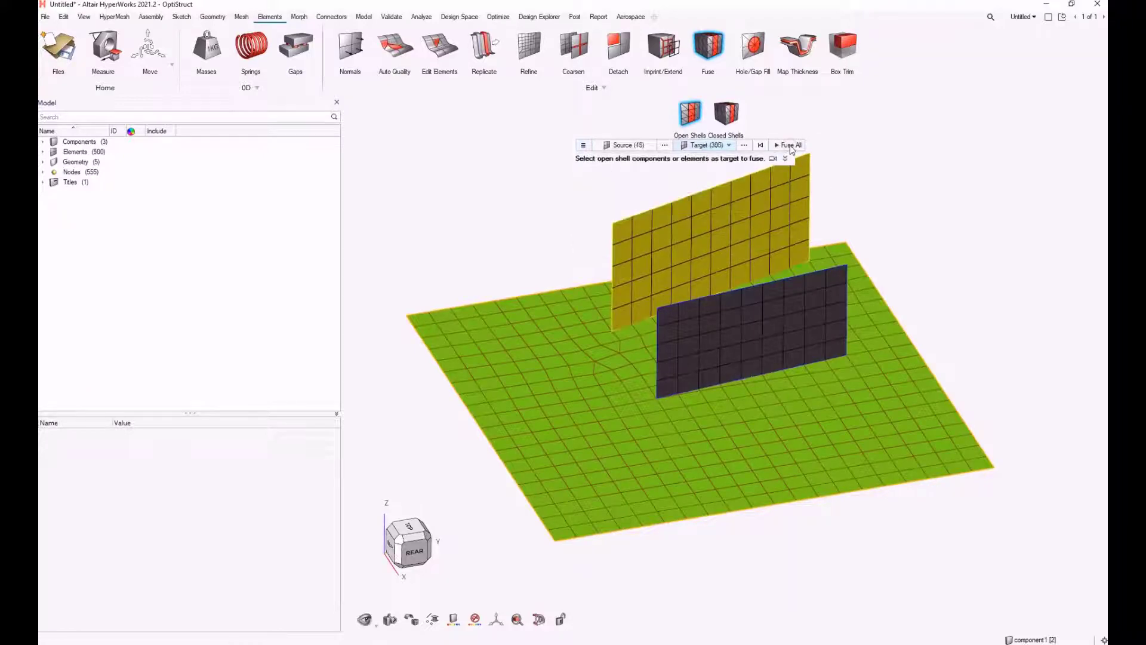
ctrl+drag(733, 389, 744, 422)
middle_drag(744, 423, 889, 399)
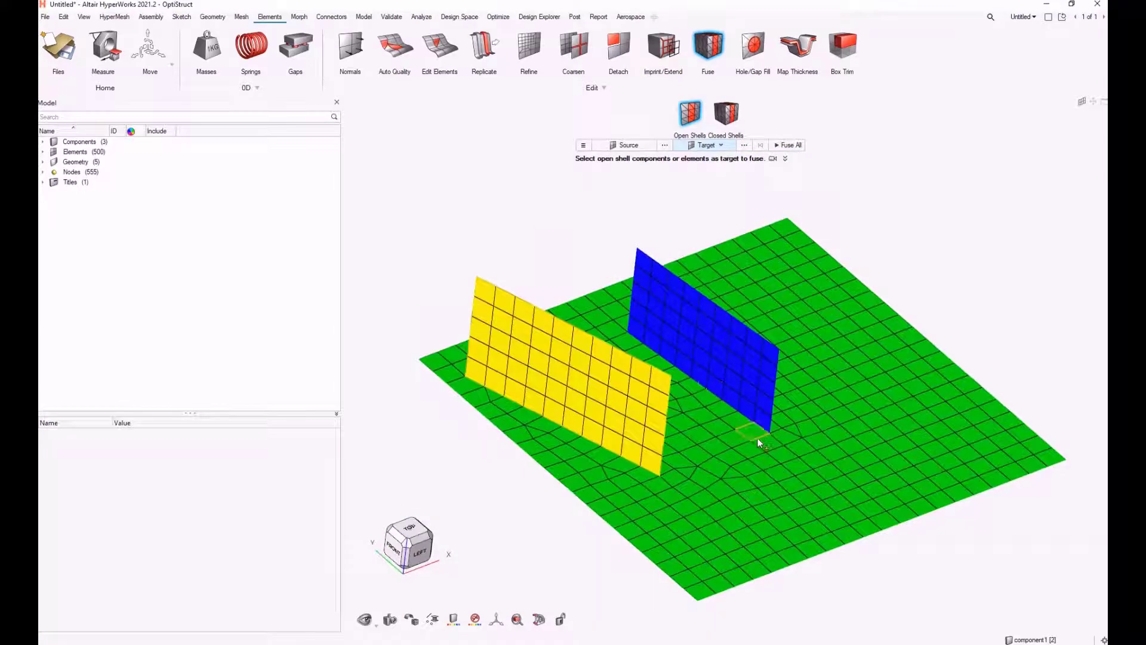
middle_drag(757, 438, 692, 425)
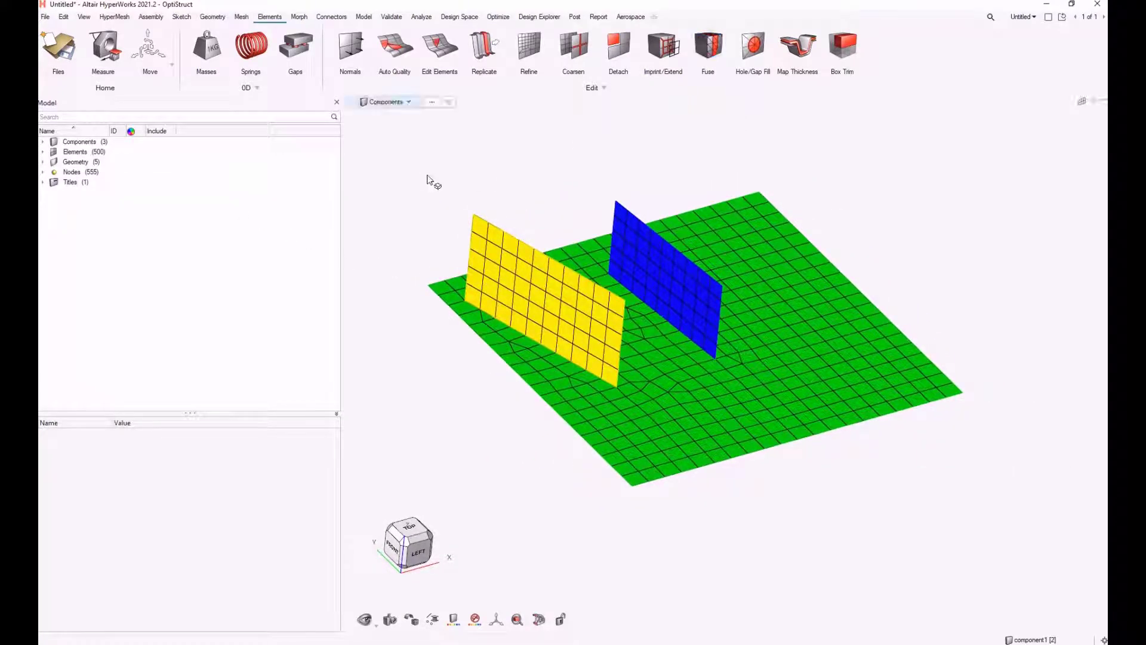
key(Escape)
Create a new component in the model browser
right_click(442, 164)
click(473, 180)
click(560, 108)
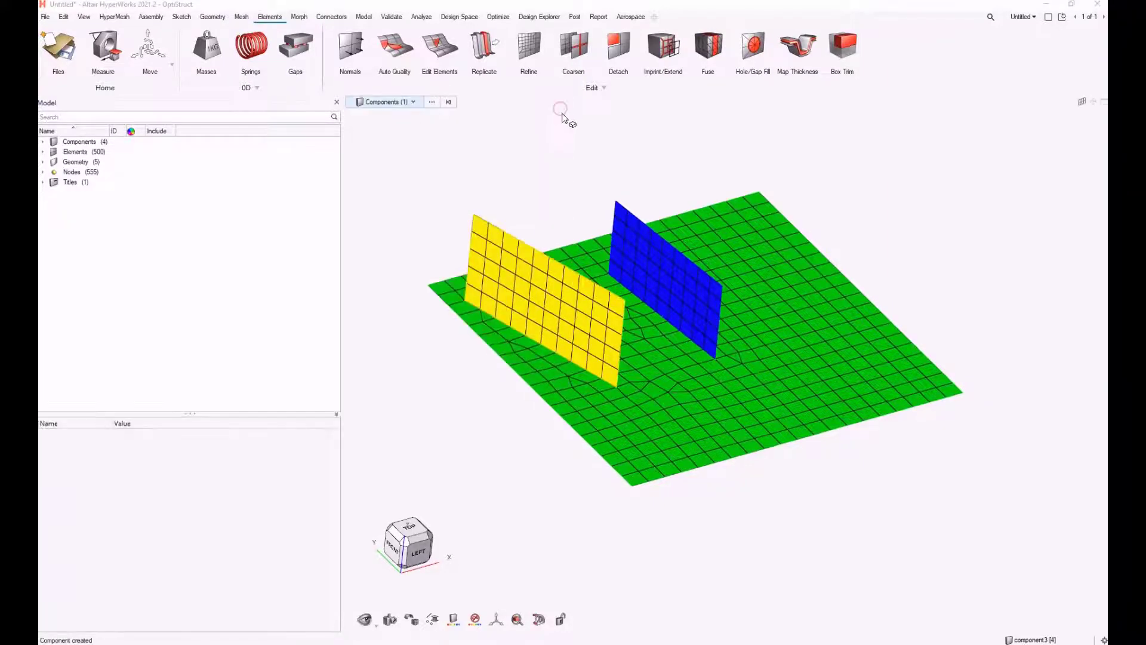
Split the plate by drawing a third line across its right part in top view
click(421, 527)
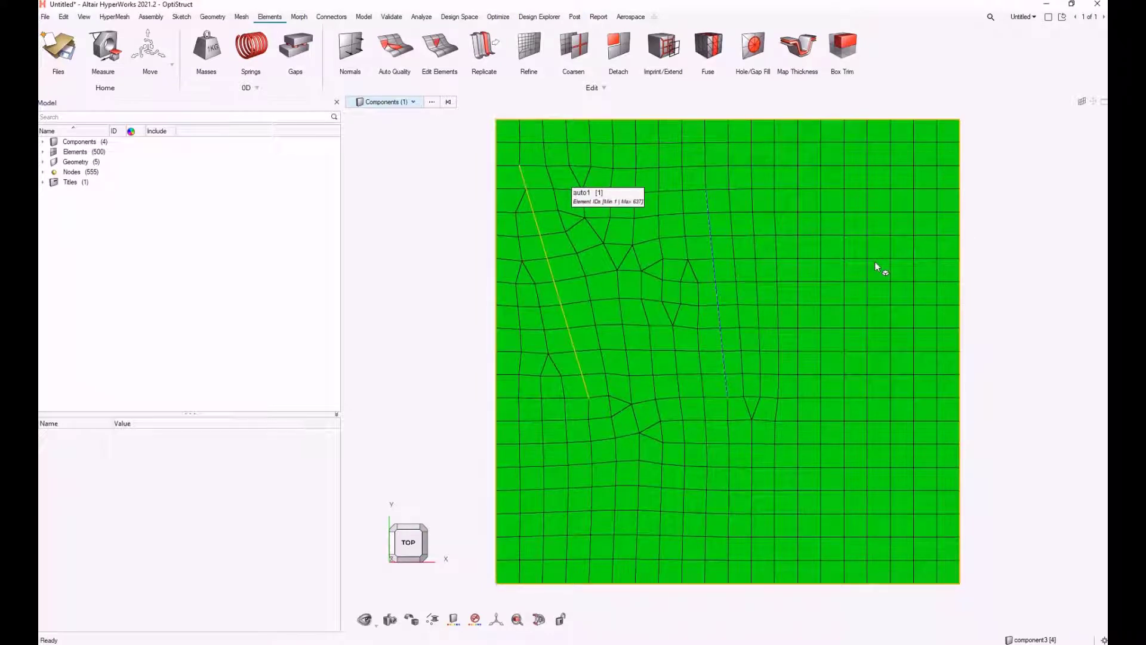
click(213, 16)
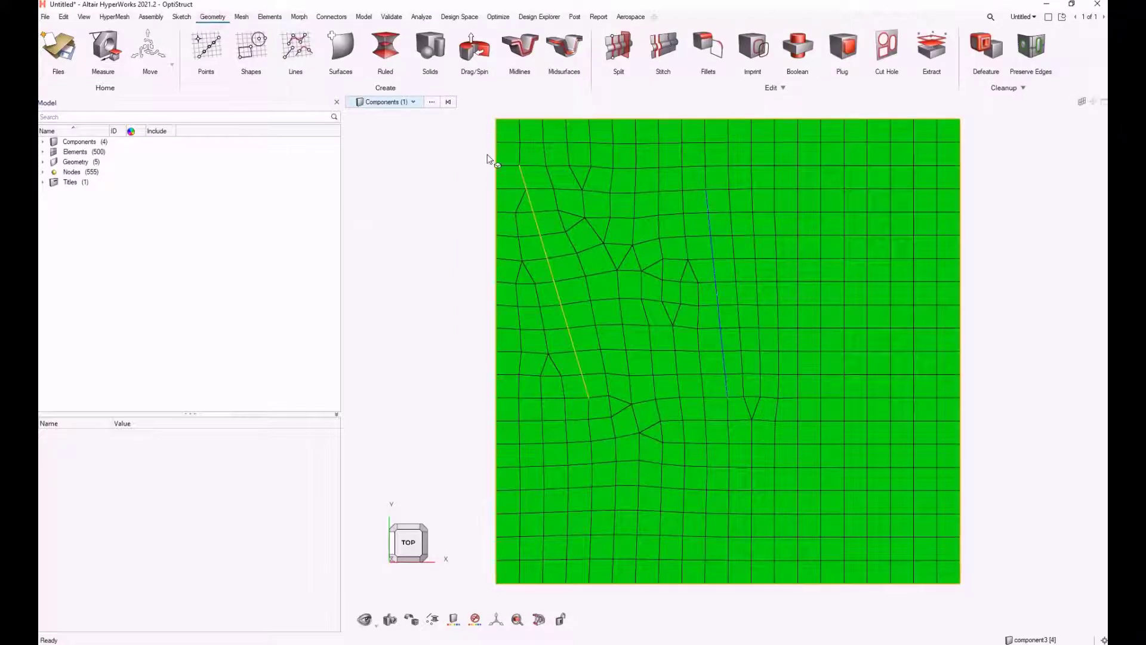
click(619, 48)
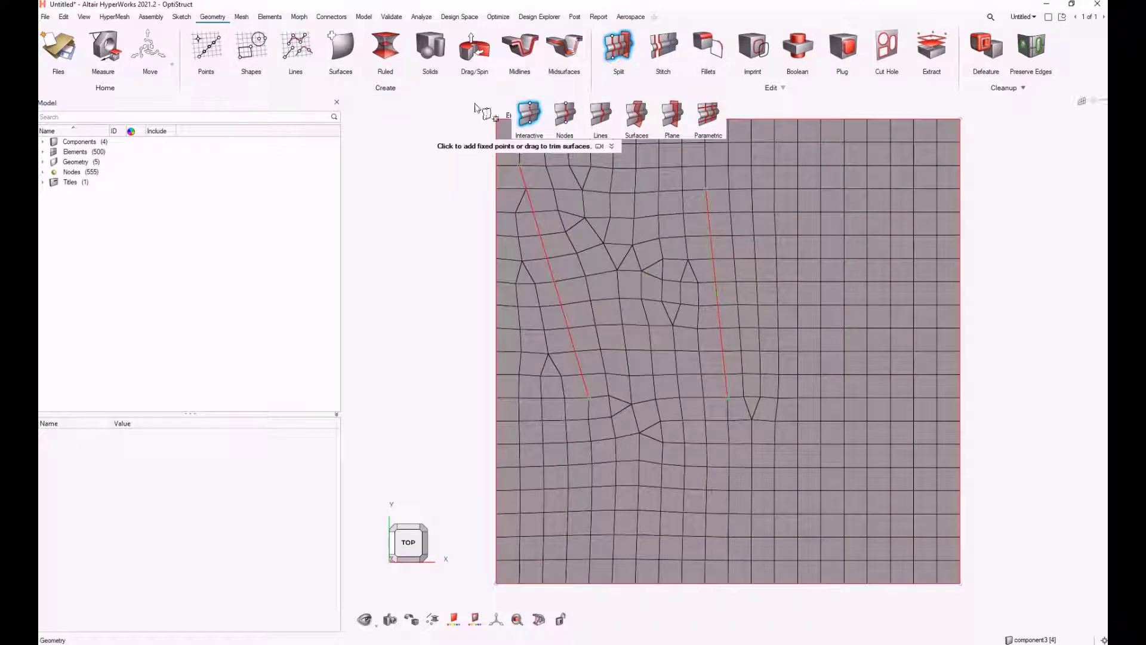
ctrl+drag(747, 249, 770, 330)
scroll(945, 358, up, 2)
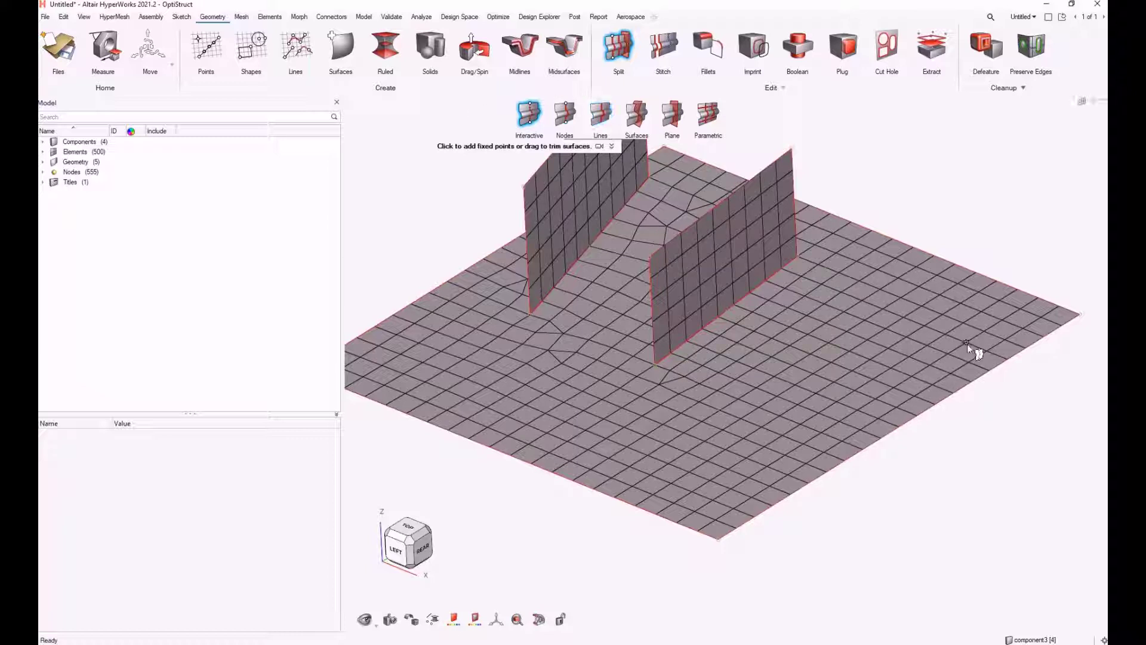
mouse_move(865, 359)
mouse_down()
mouse_move(794, 380)
mouse_move(756, 378)
mouse_move(750, 365)
mouse_move(739, 429)
mouse_move(908, 434)
mouse_move(966, 387)
mouse_up()
click(744, 403)
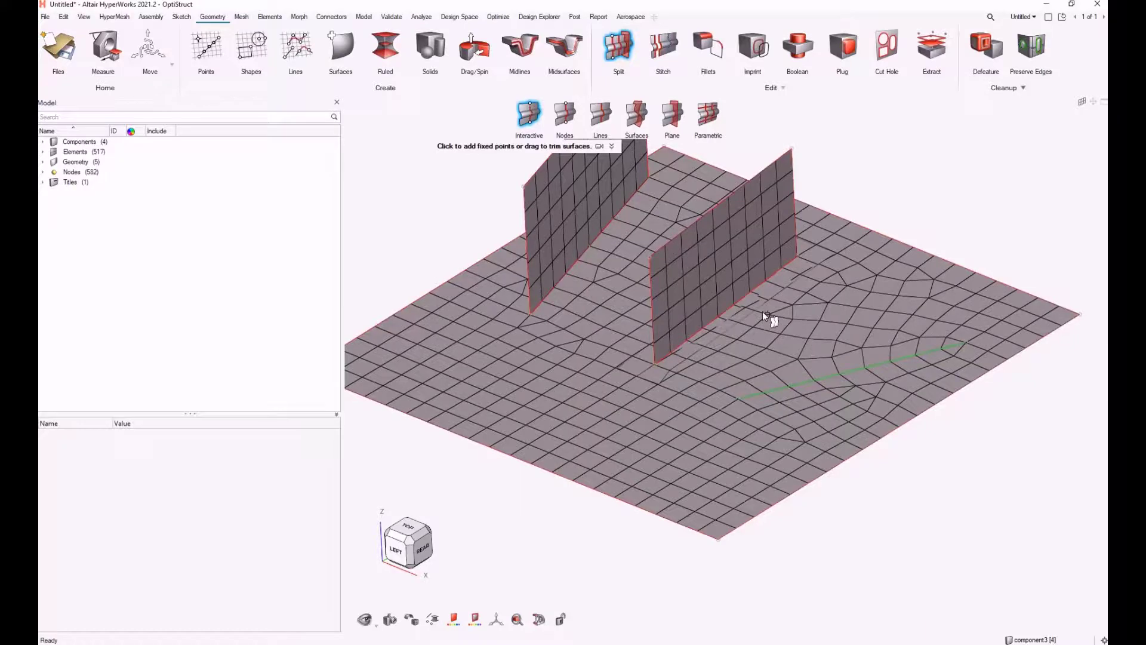
ctrl+drag(762, 311, 741, 317)
key(Escape)
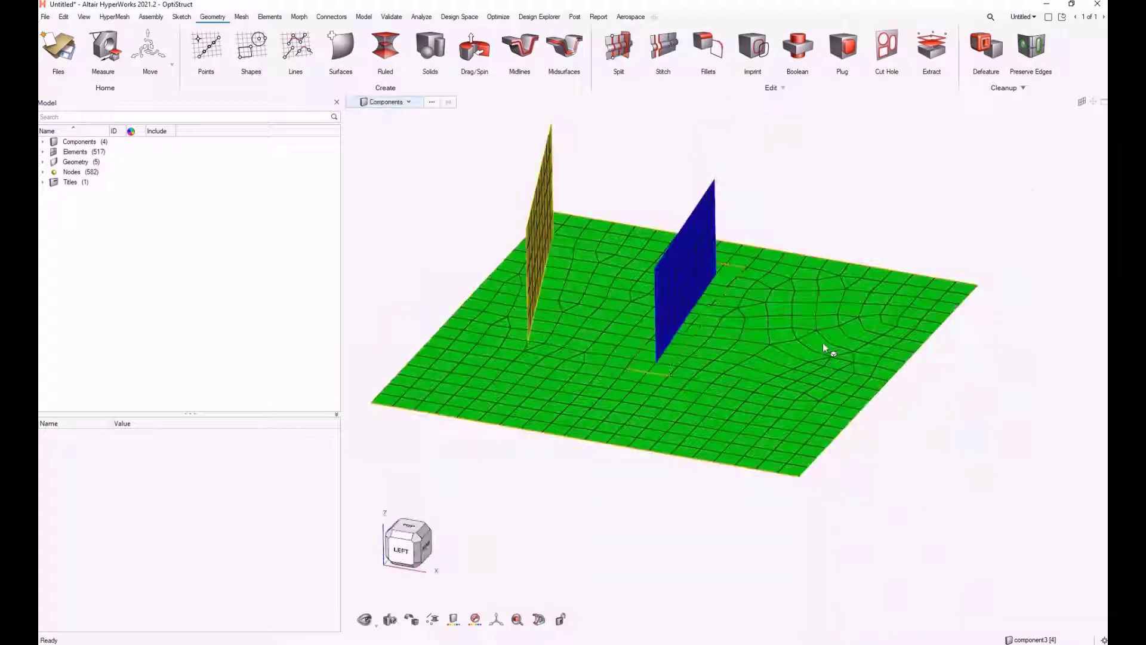
Drag the third imprinted line on the plate upward into a new vertical surface with Drag/Spin
click(472, 48)
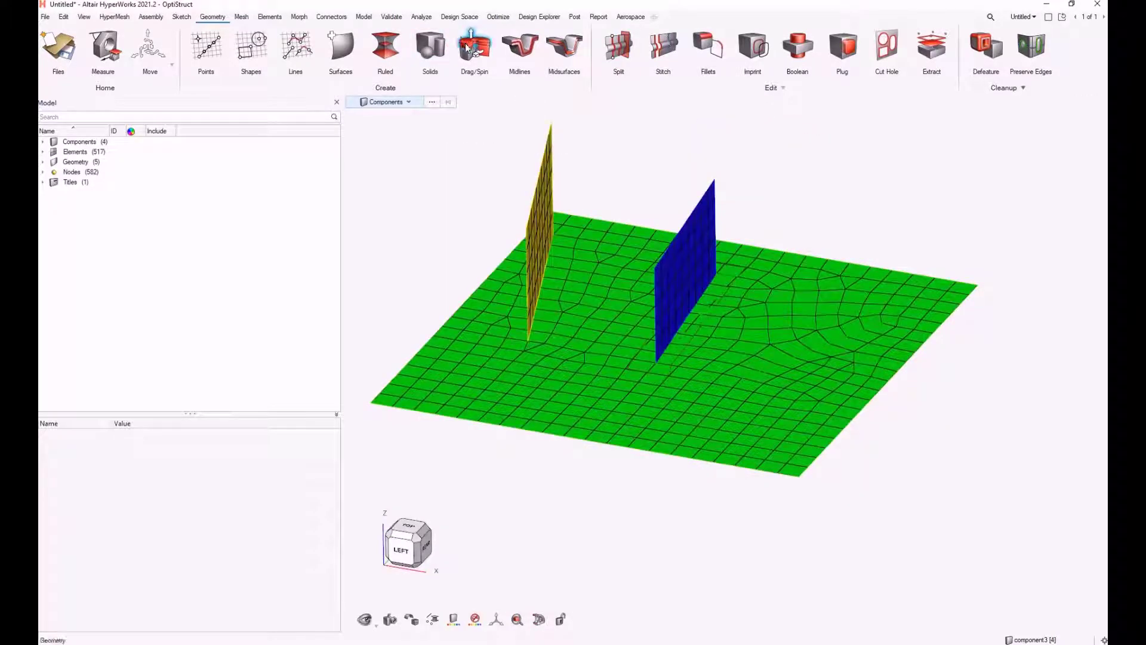
click(814, 351)
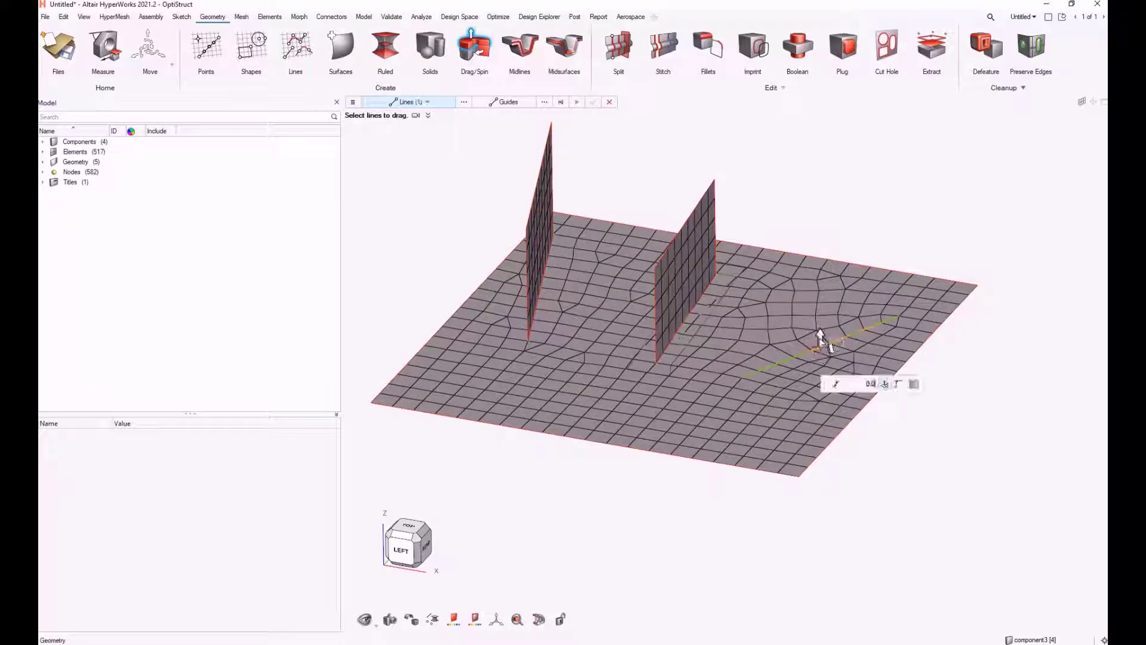
click(982, 125)
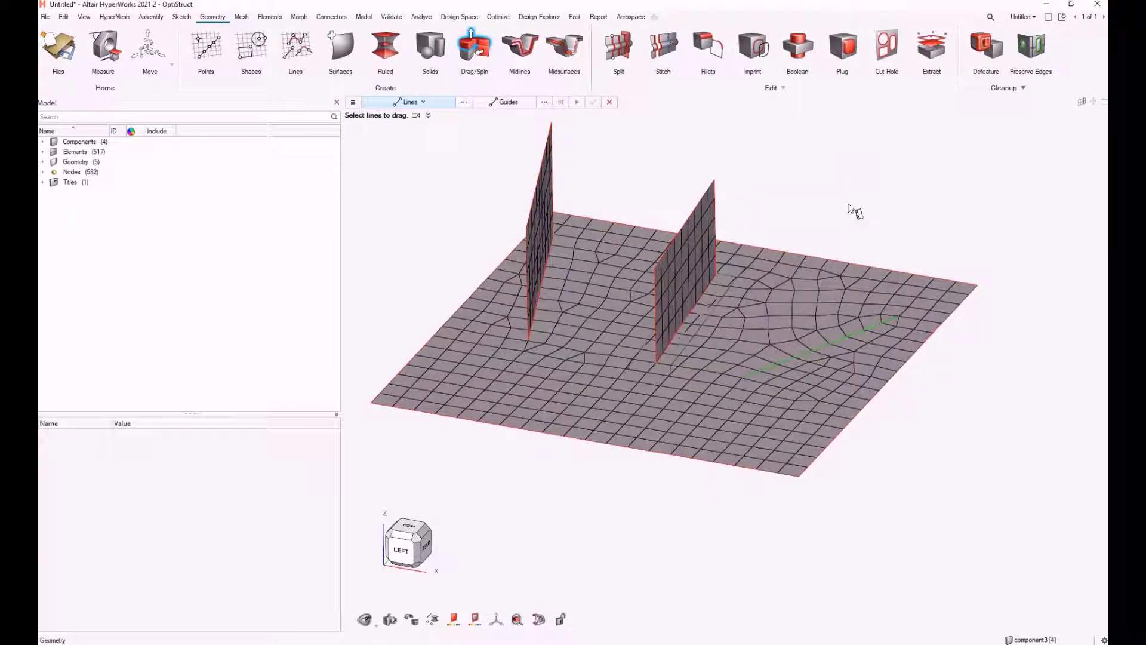
click(822, 347)
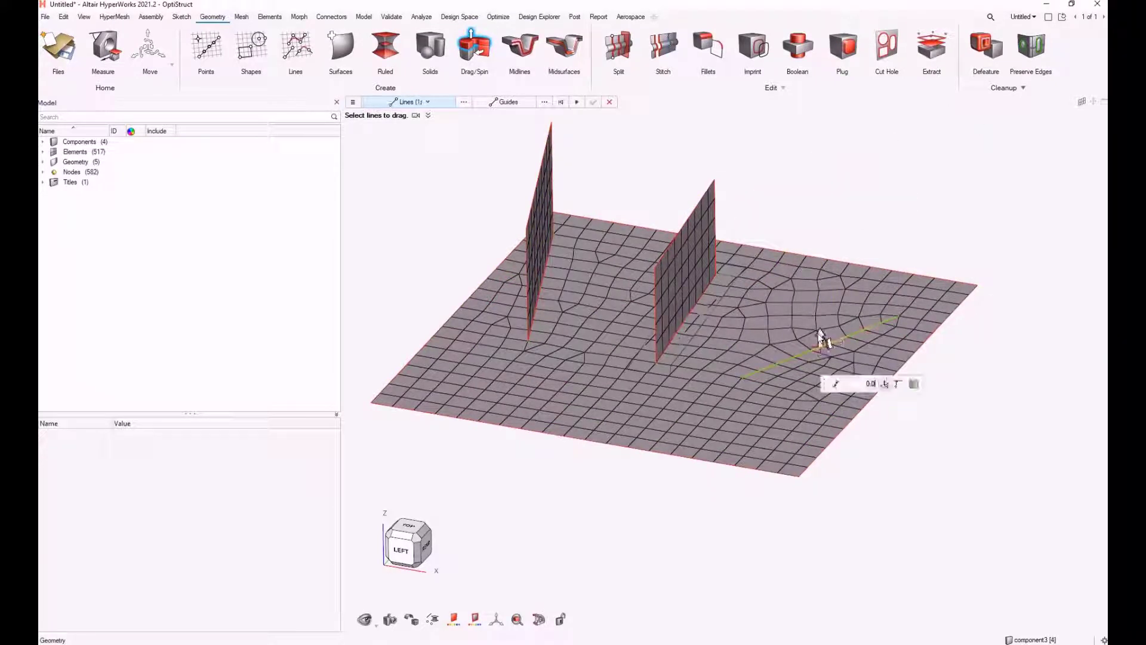
drag(823, 314, 918, 141)
click(950, 134)
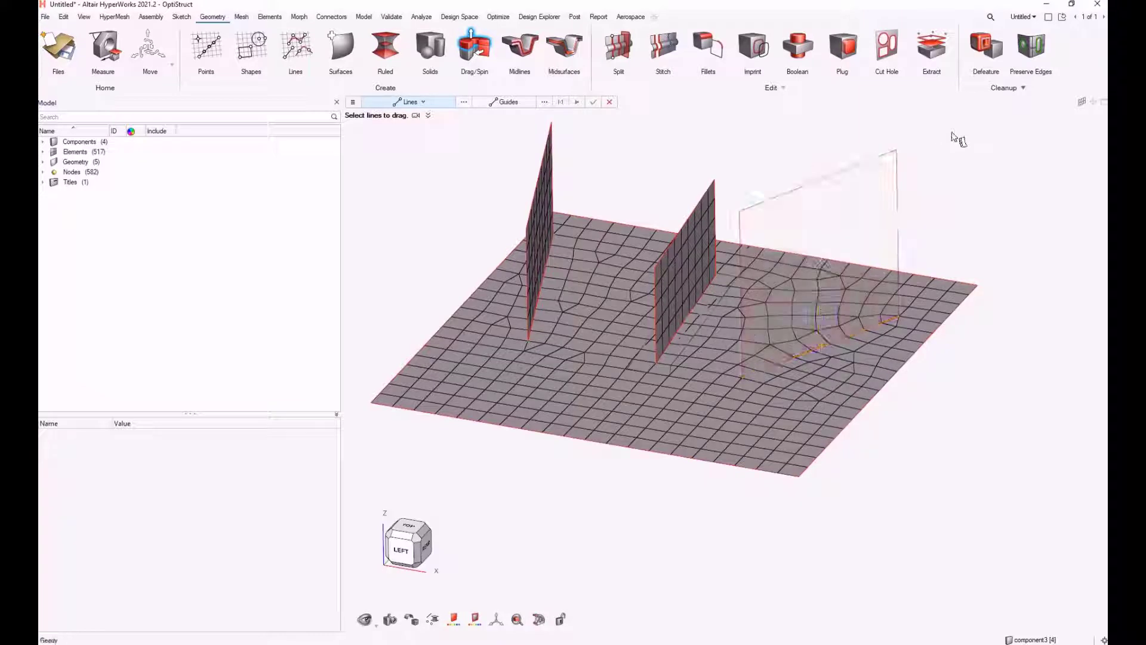
Mesh the new vertical surface with General 2D Mesh at an element size of 0.5
click(241, 17)
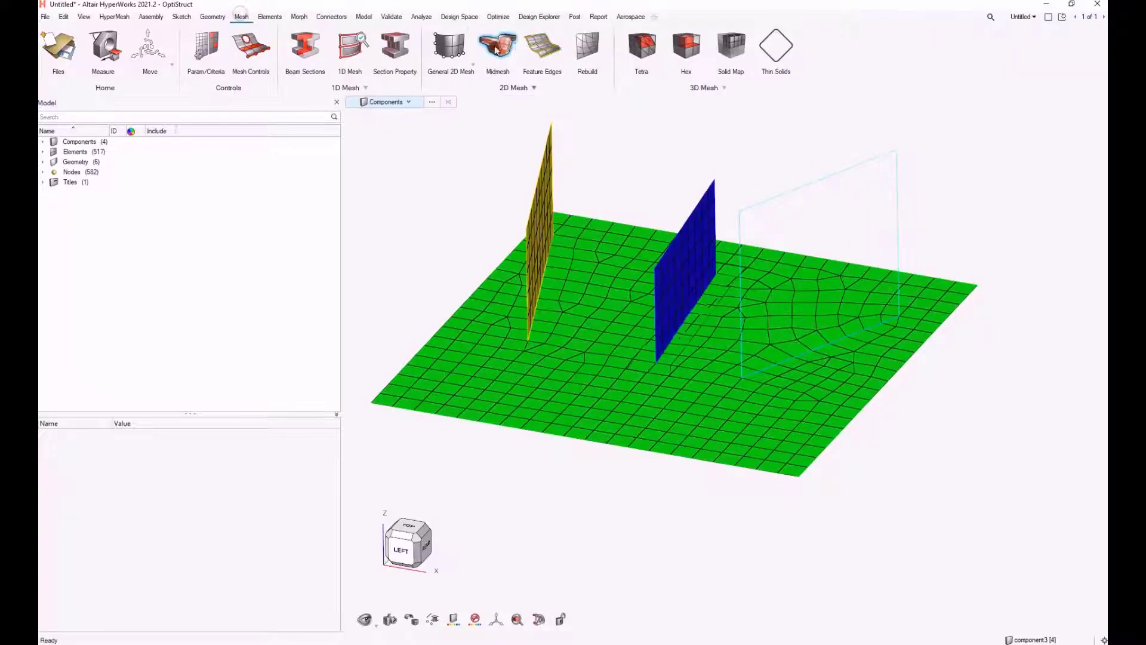
click(457, 49)
click(890, 160)
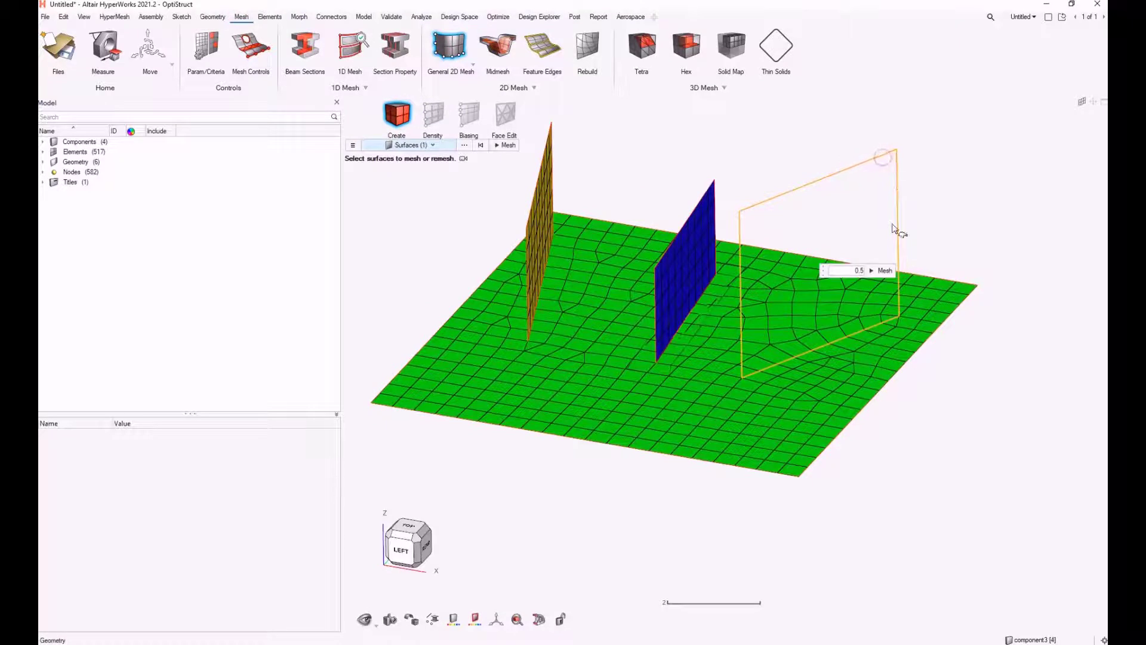
click(883, 271)
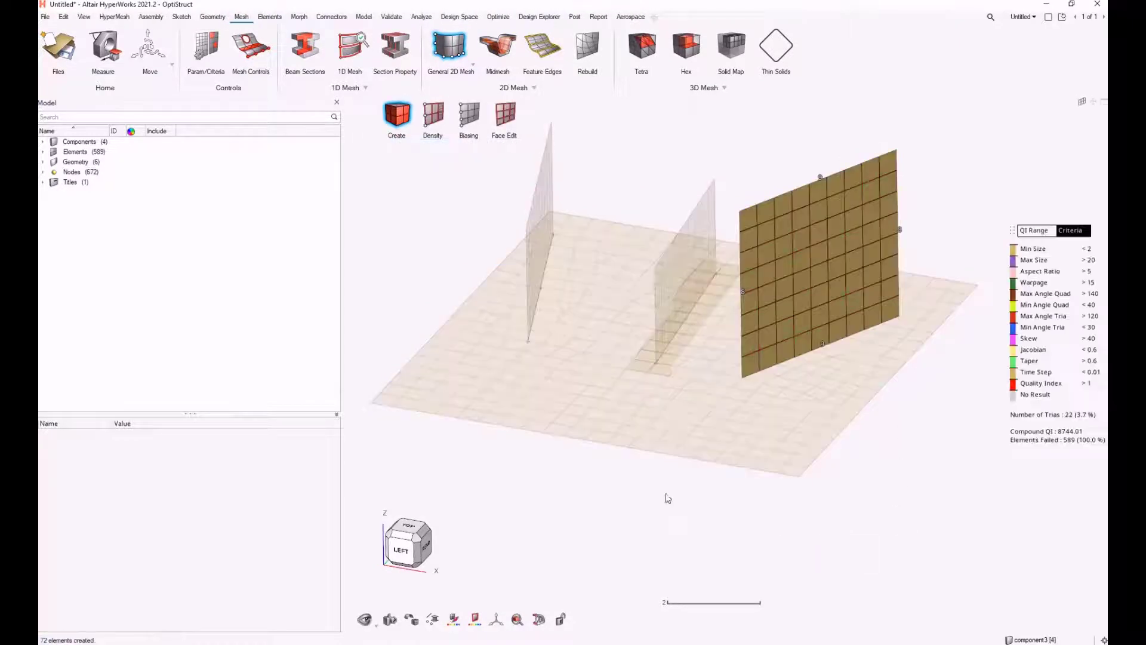
right_drag(692, 541, 684, 519)
right_click(683, 518)
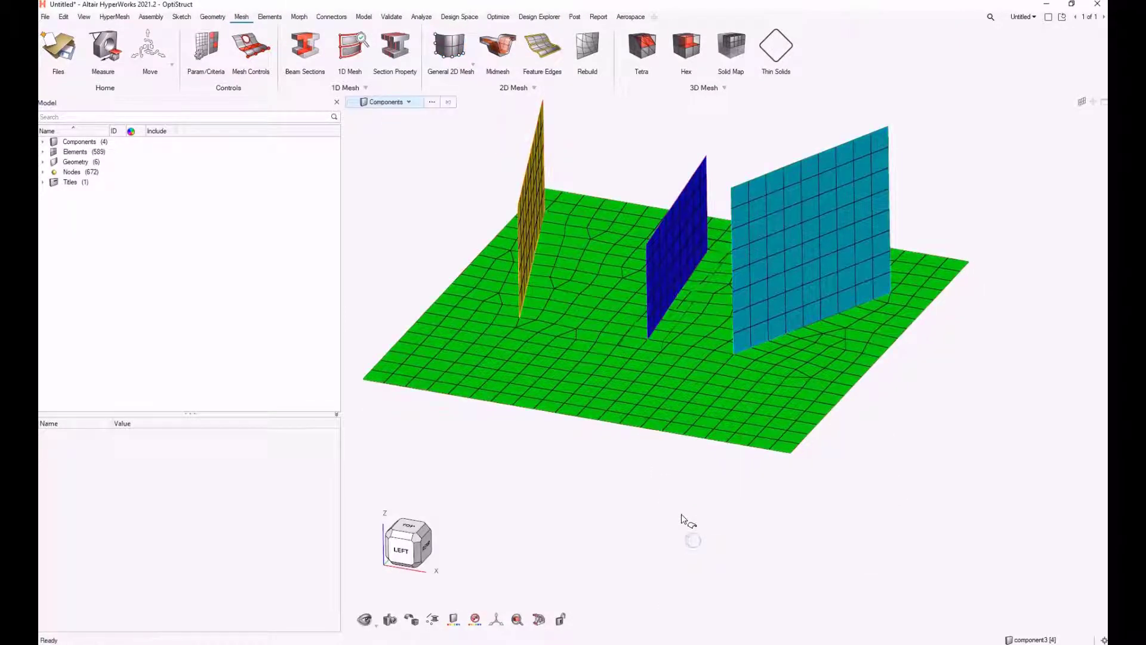
Copy the new vertical surface's elements, paste them into a new component, and move the copy about 7.6 along X
scroll(676, 515, down, 2)
mouse_move(576, 417)
middle_down()
mouse_move(615, 387)
mouse_move(576, 424)
mouse_move(569, 416)
middle_up()
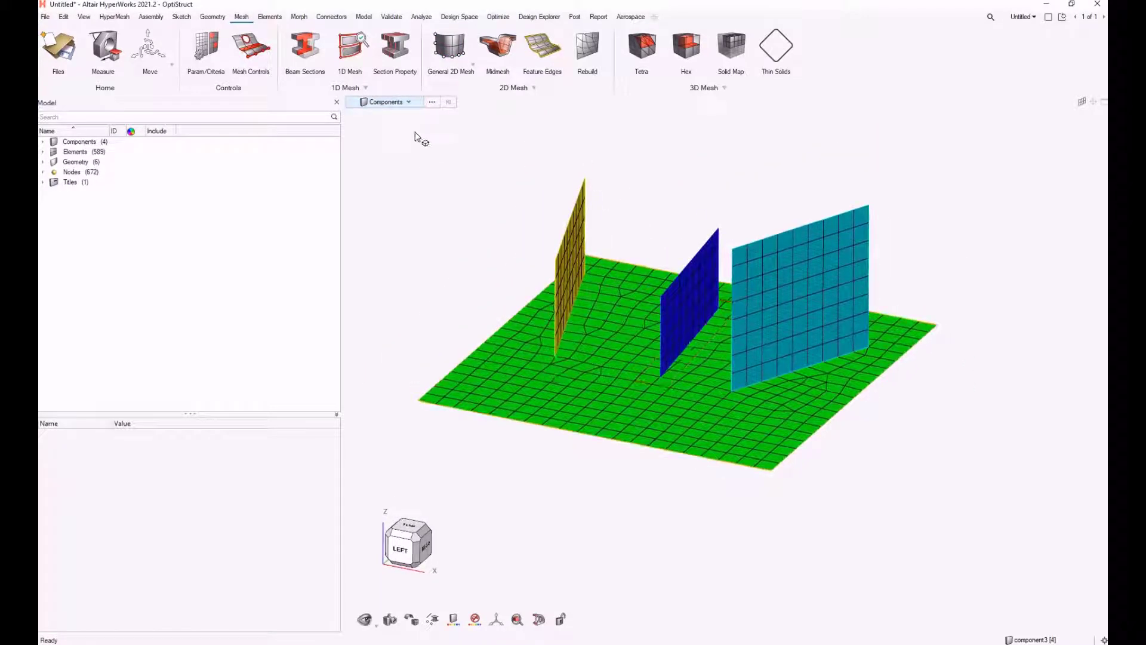
key(e)
click(795, 311)
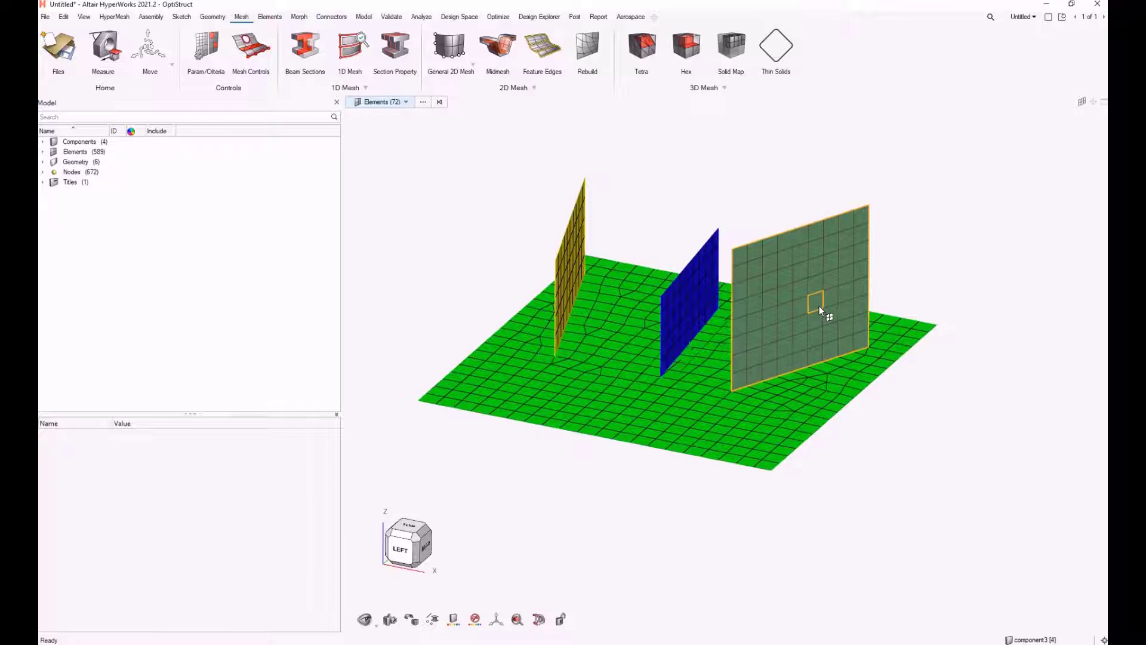
key(ctrl+c)
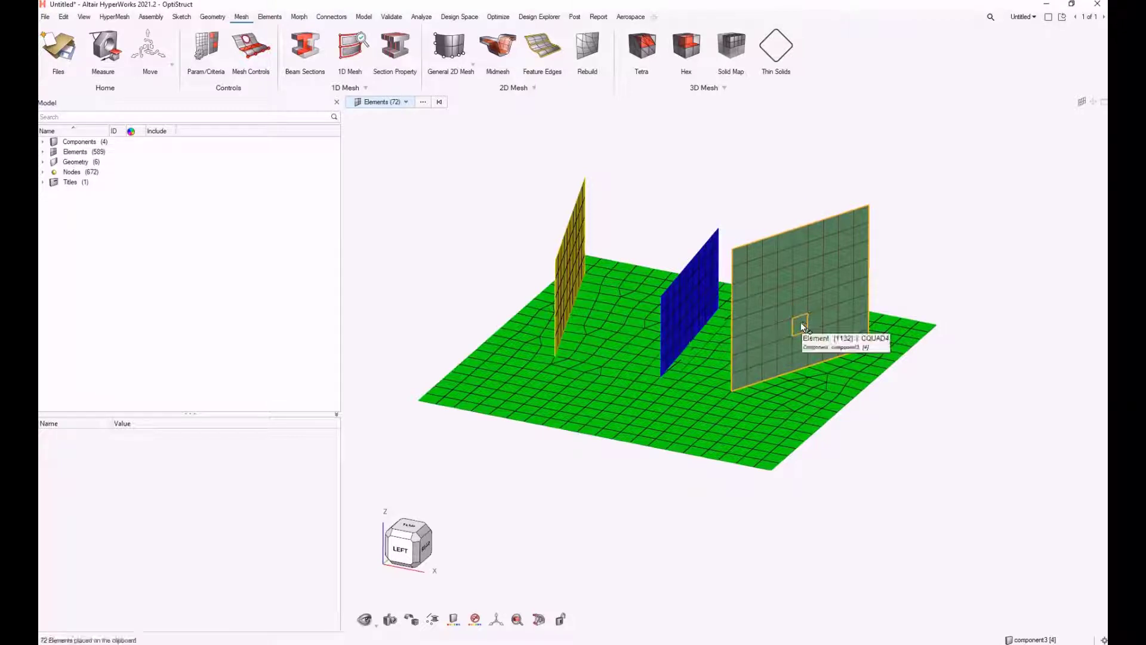
key(ctrl+v)
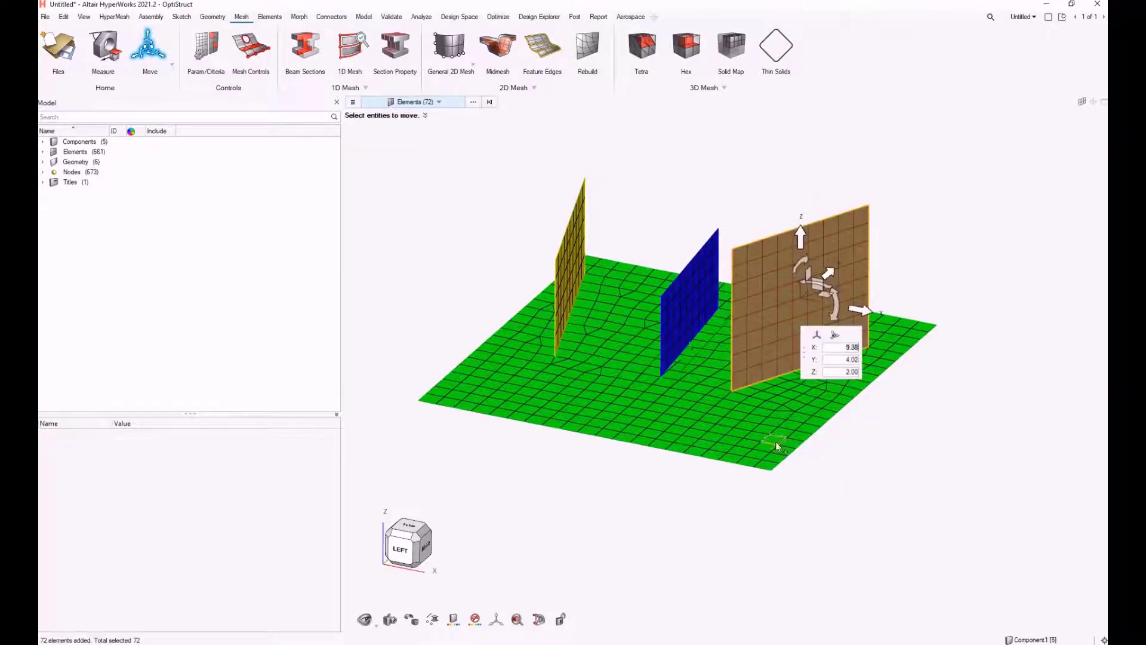
middle_drag(642, 480, 848, 231)
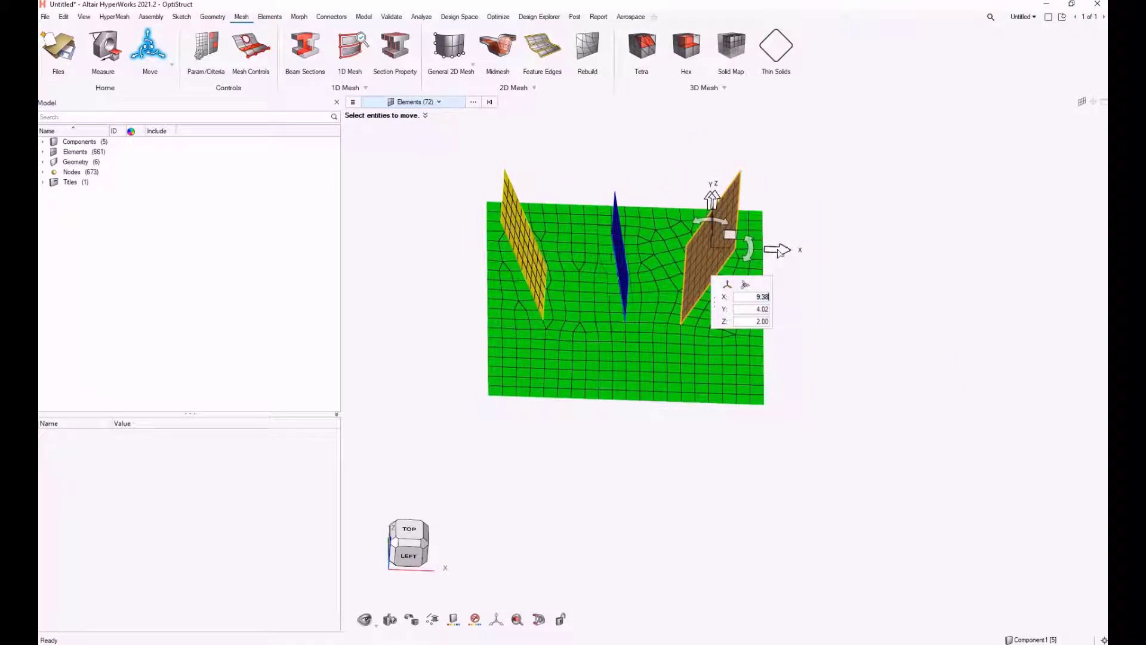
drag(779, 253, 989, 257)
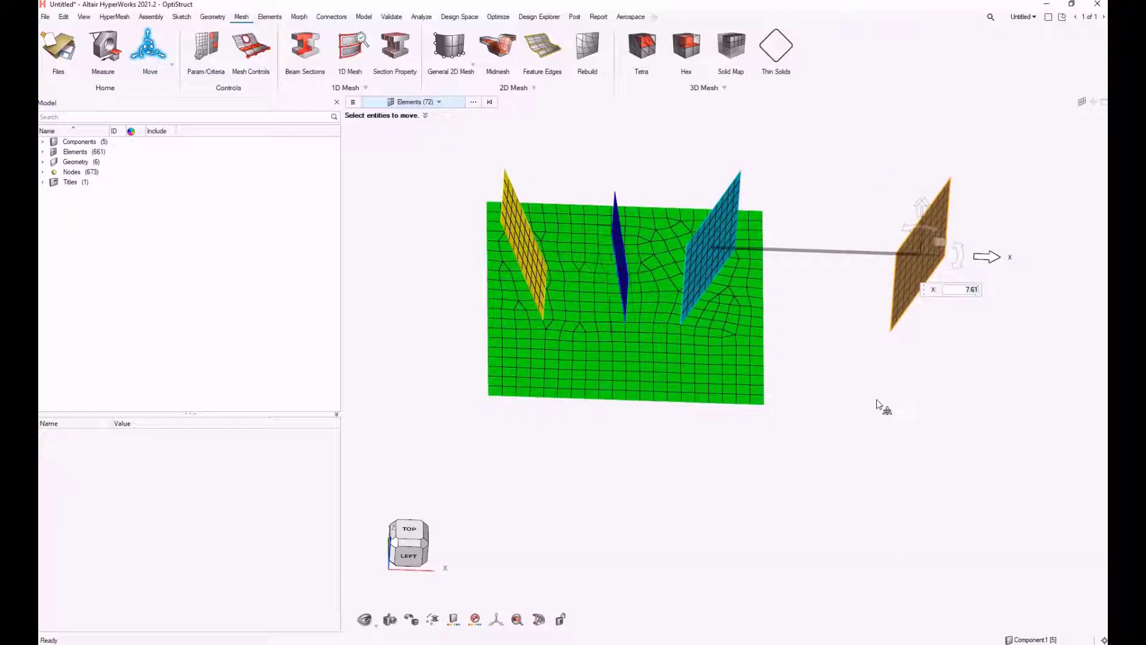
middle_click(877, 404)
Expand the components list in the model browser and inspect the plate and stiffeners from several angles
ctrl+drag(908, 417, 740, 282)
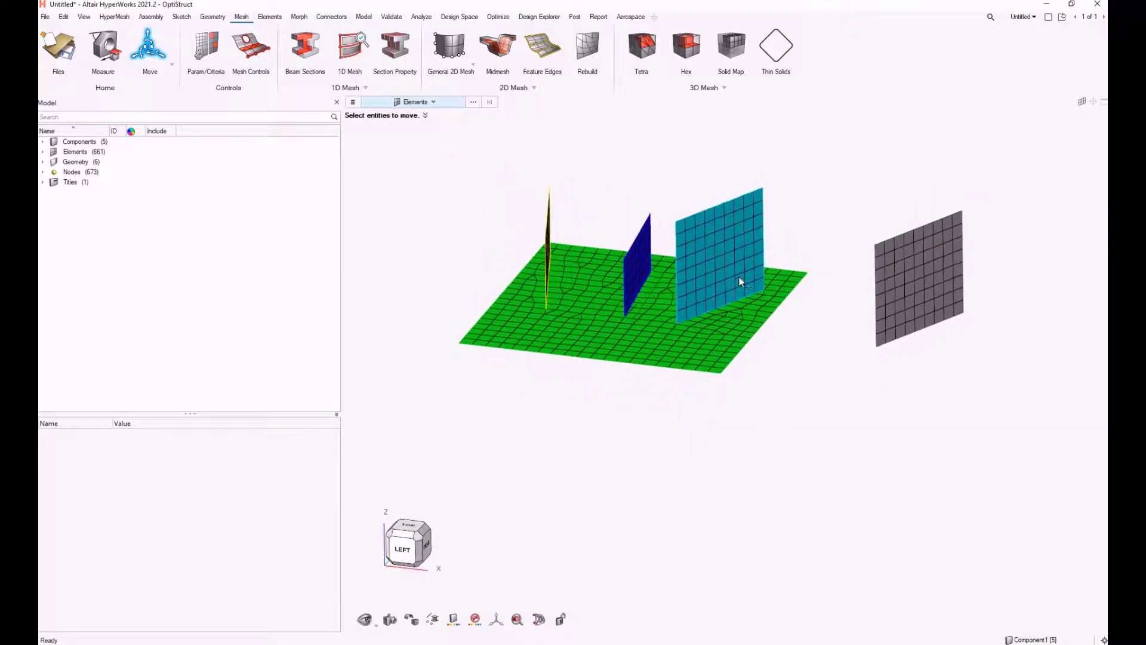
click(42, 141)
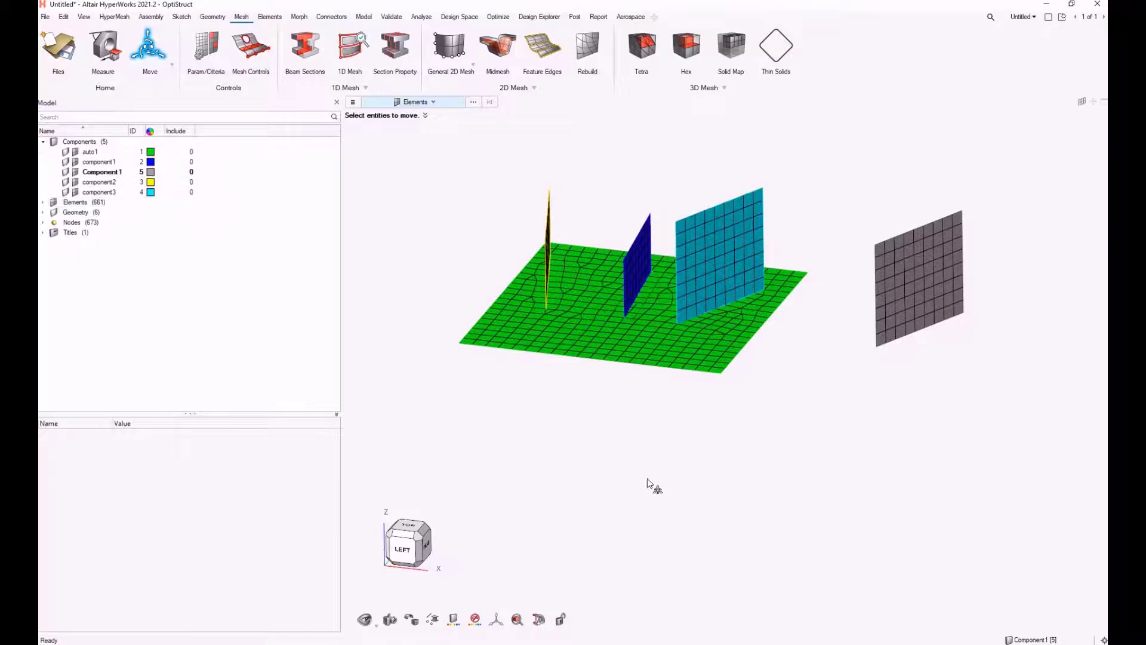
ctrl+drag(650, 481, 706, 422)
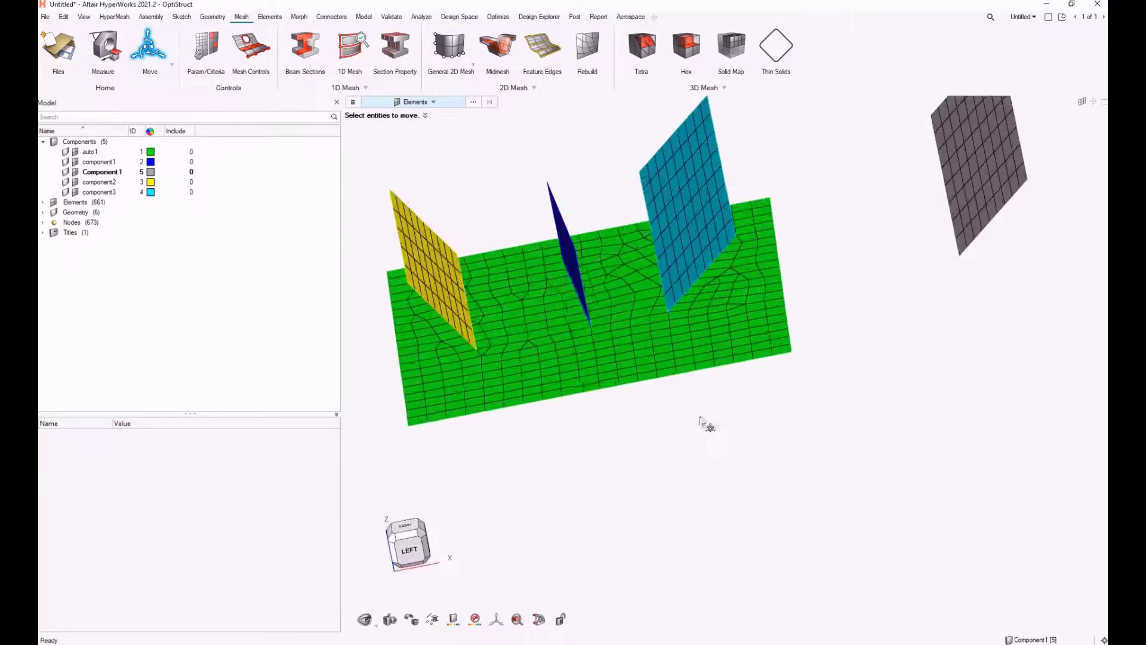
ctrl+drag(542, 363, 568, 357)
ctrl+right_drag(568, 357, 600, 380)
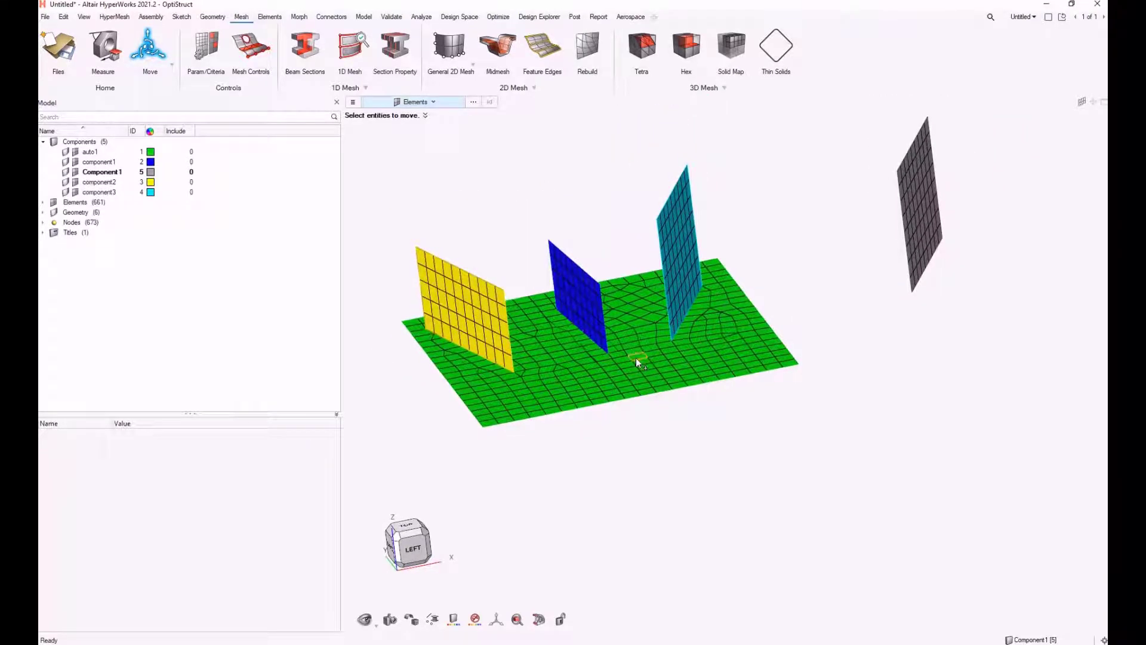
ctrl+drag(636, 357, 663, 376)
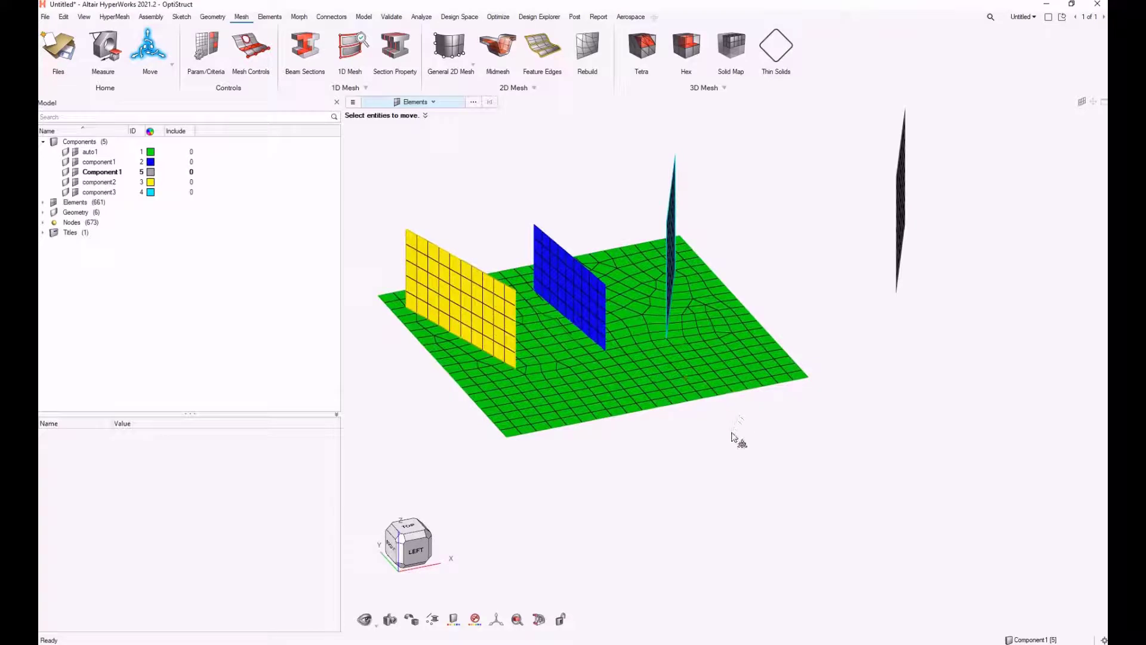